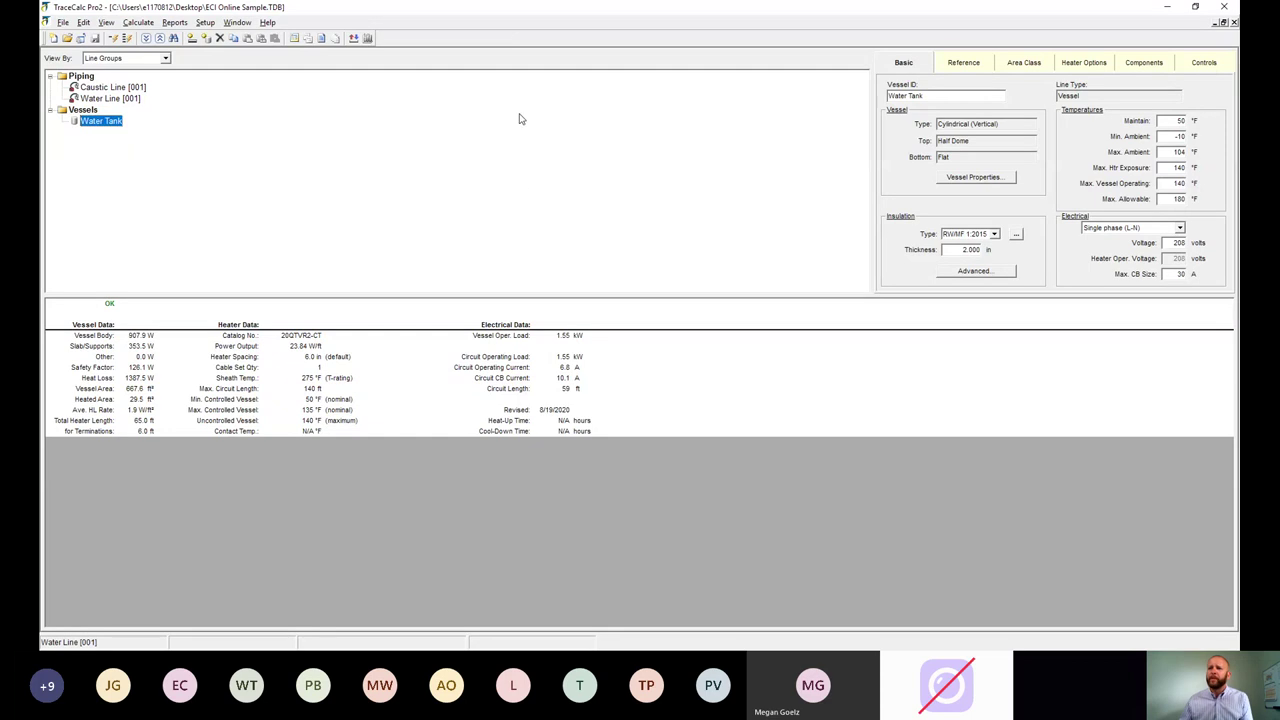
- Enlarge the line data area and open the Caustic Line to review its line ID and pipe type
{"action": "left_click", "coordinate": [876, 191]}
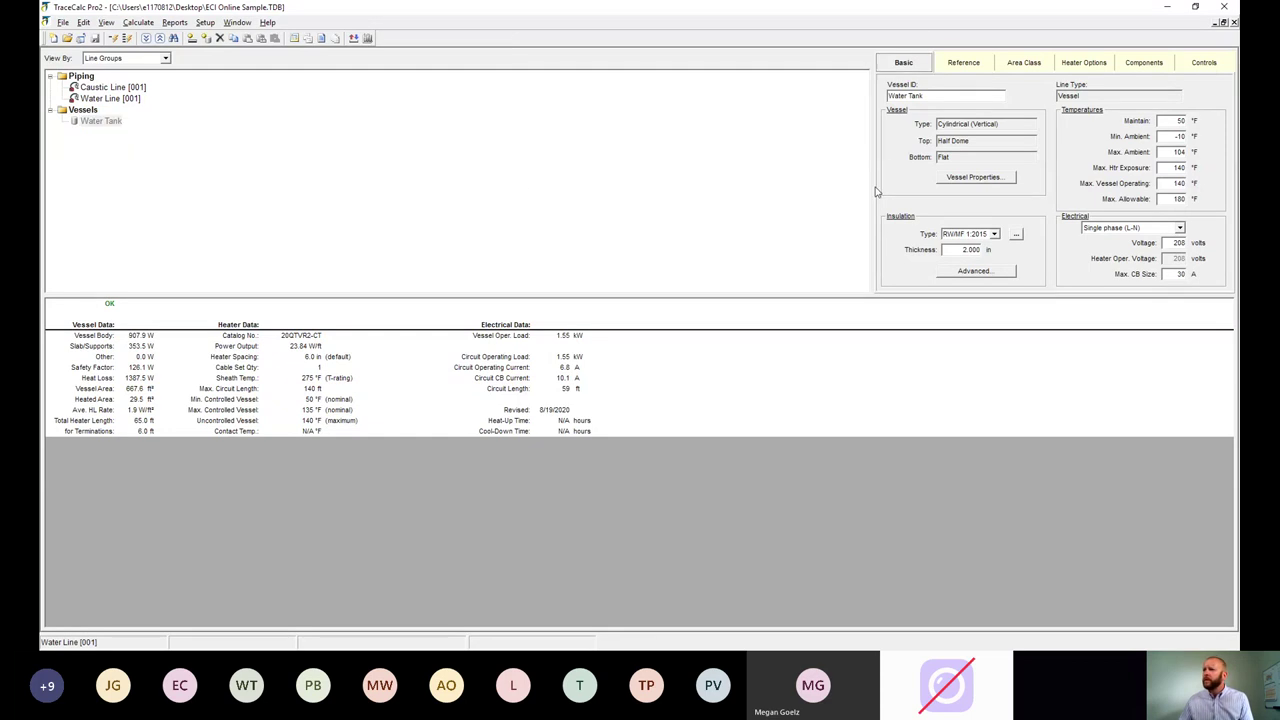
{"action": "left_click_drag", "start_coordinate": [707, 181], "coordinate": [655, 176]}
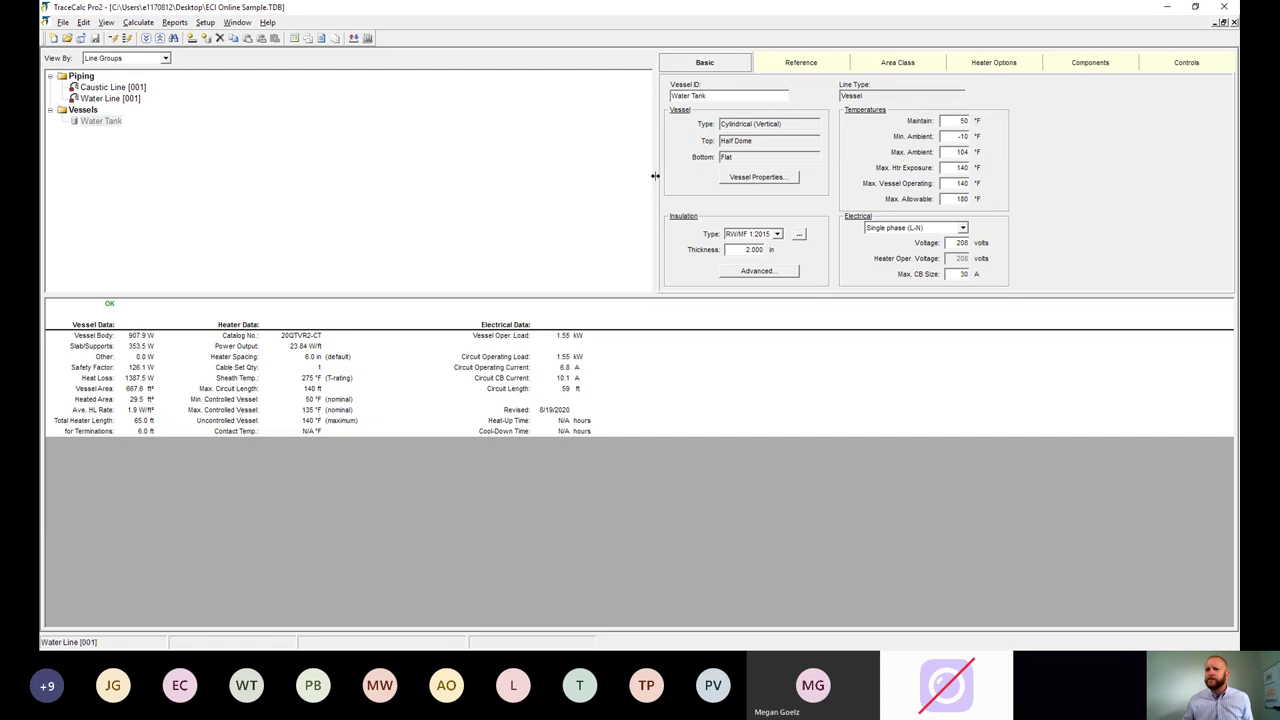
{"action": "left_click", "coordinate": [92, 88]}
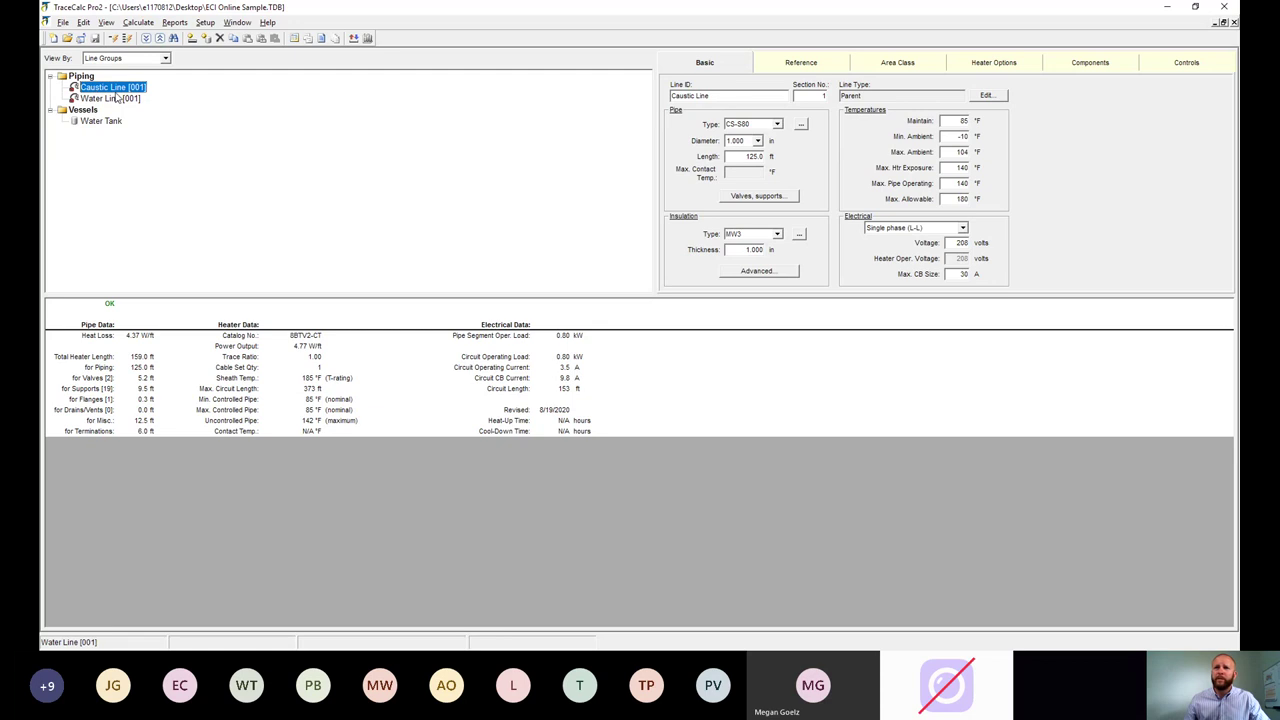
{"action": "left_click", "coordinate": [735, 96]}
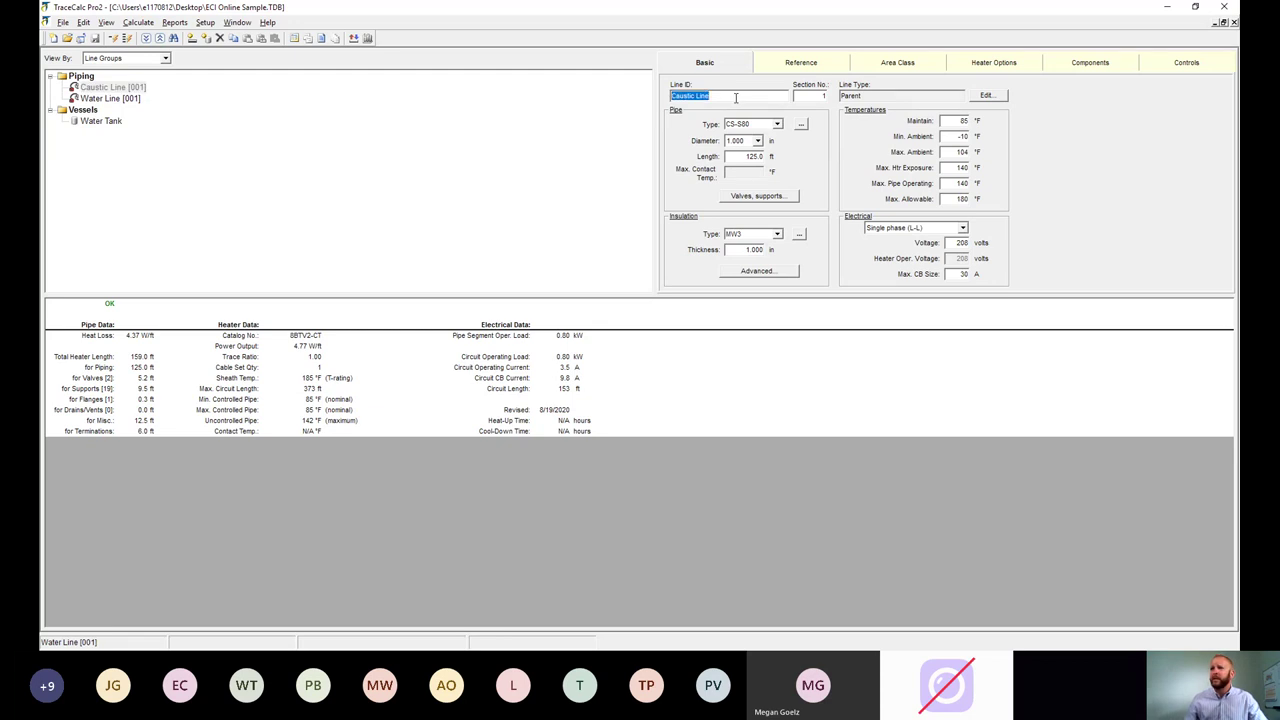
{"action": "left_click", "coordinate": [734, 96]}
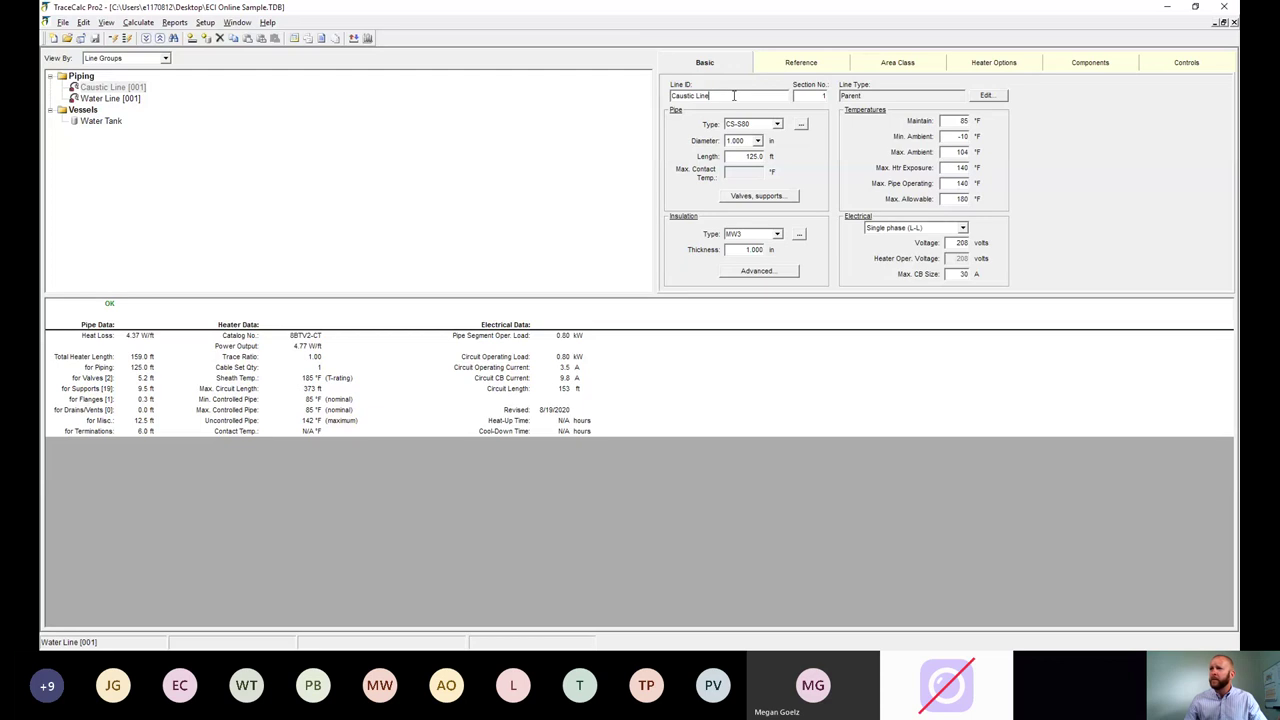
{"action": "left_click", "coordinate": [777, 125]}
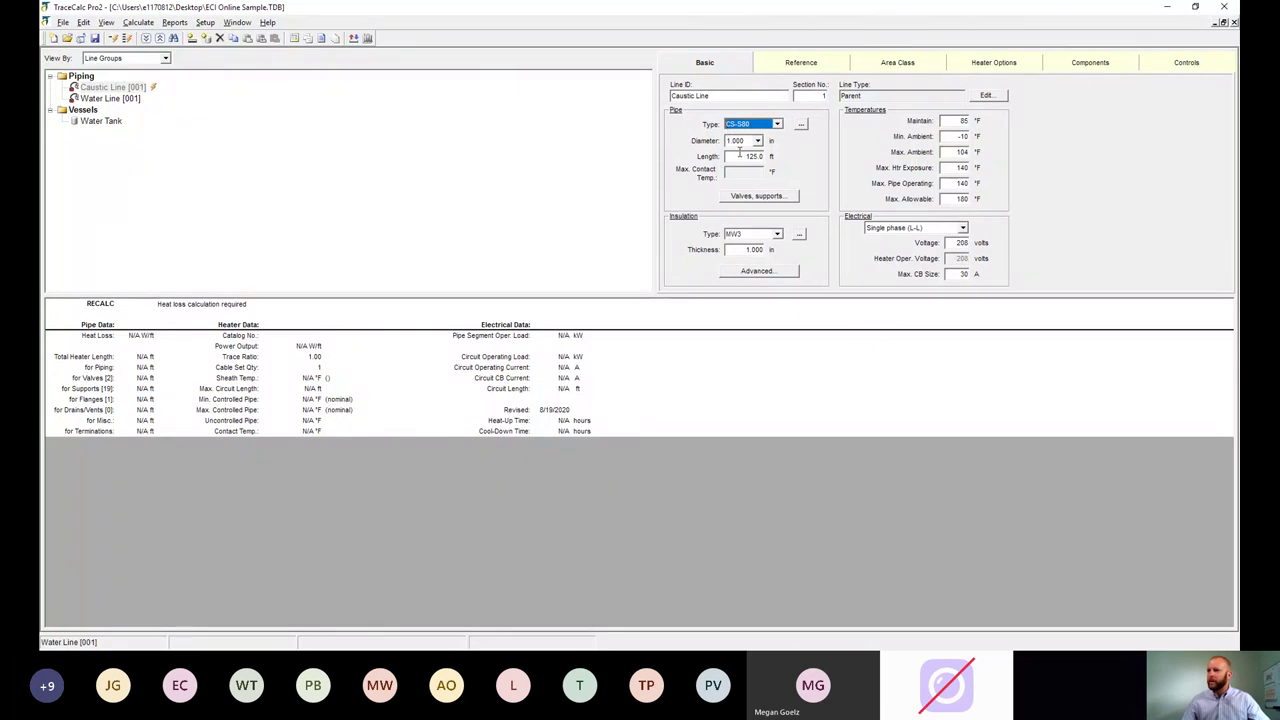
- Examine the Caustic Line's heat sink settings for valves, supports, flanges and miscellaneous allowance
{"action": "left_click", "coordinate": [752, 199]}
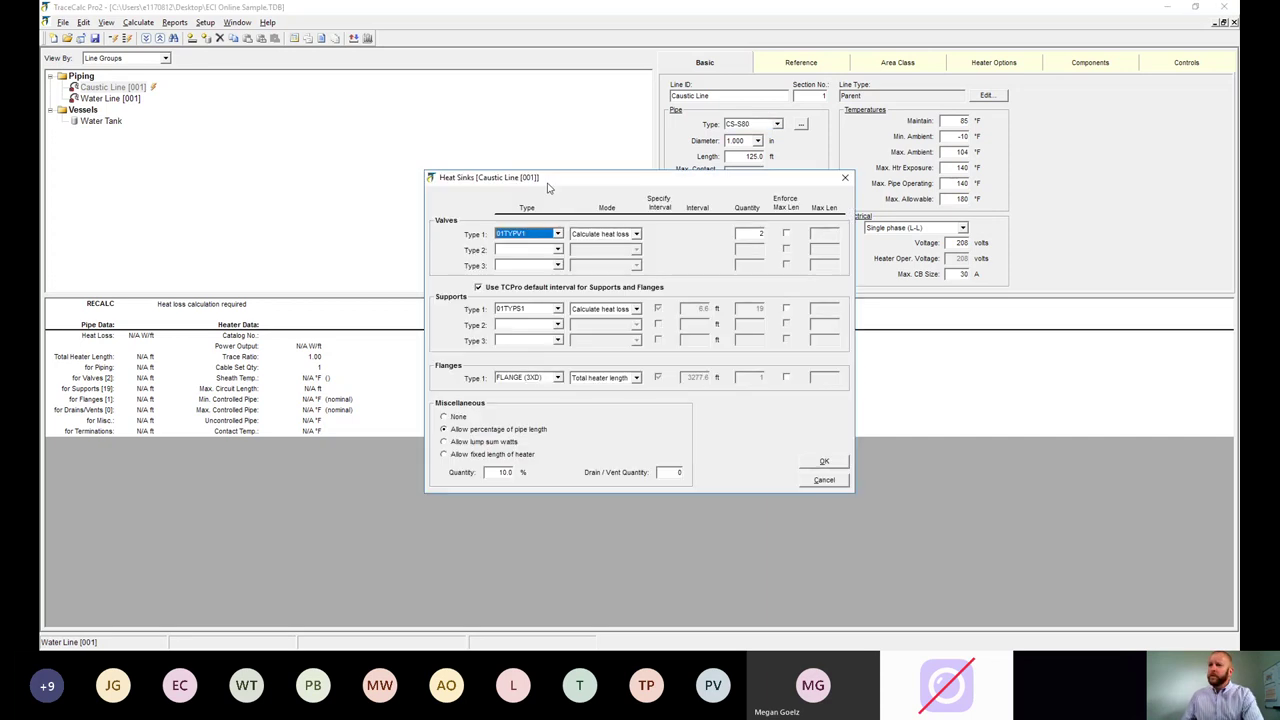
{"action": "left_click_drag", "start_coordinate": [547, 187], "coordinate": [486, 110]}
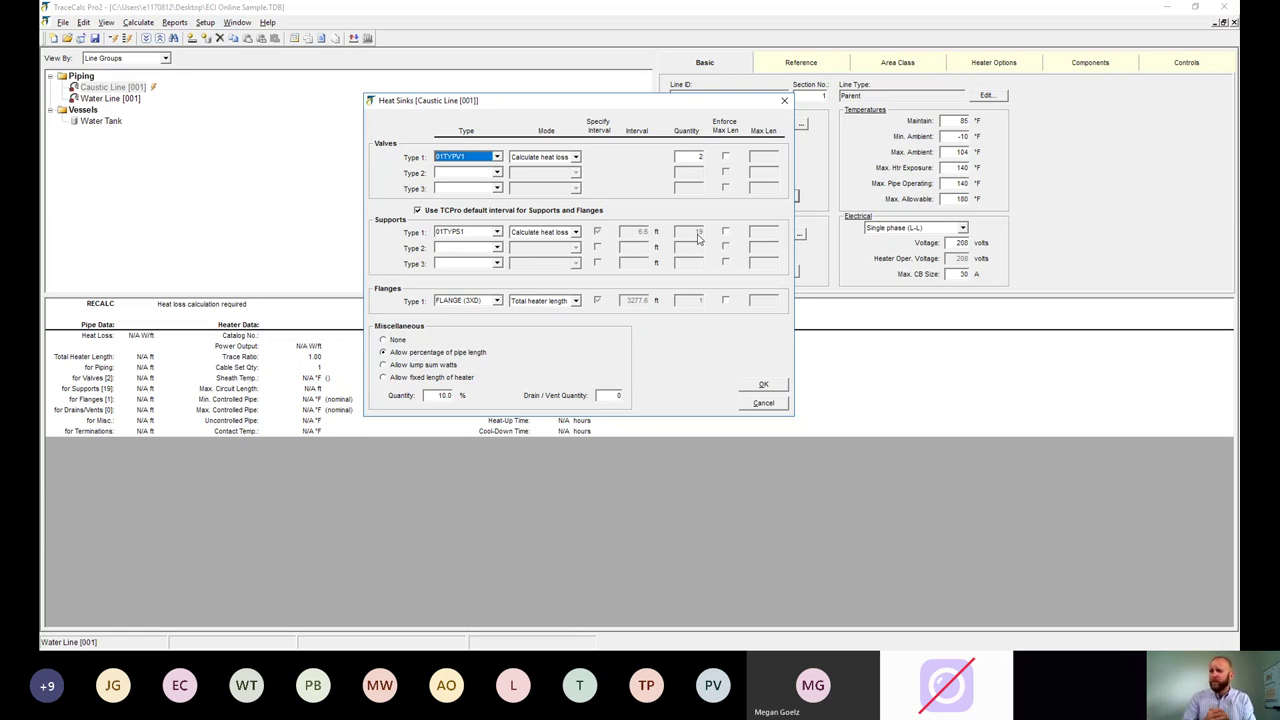
{"action": "left_click", "coordinate": [765, 387]}
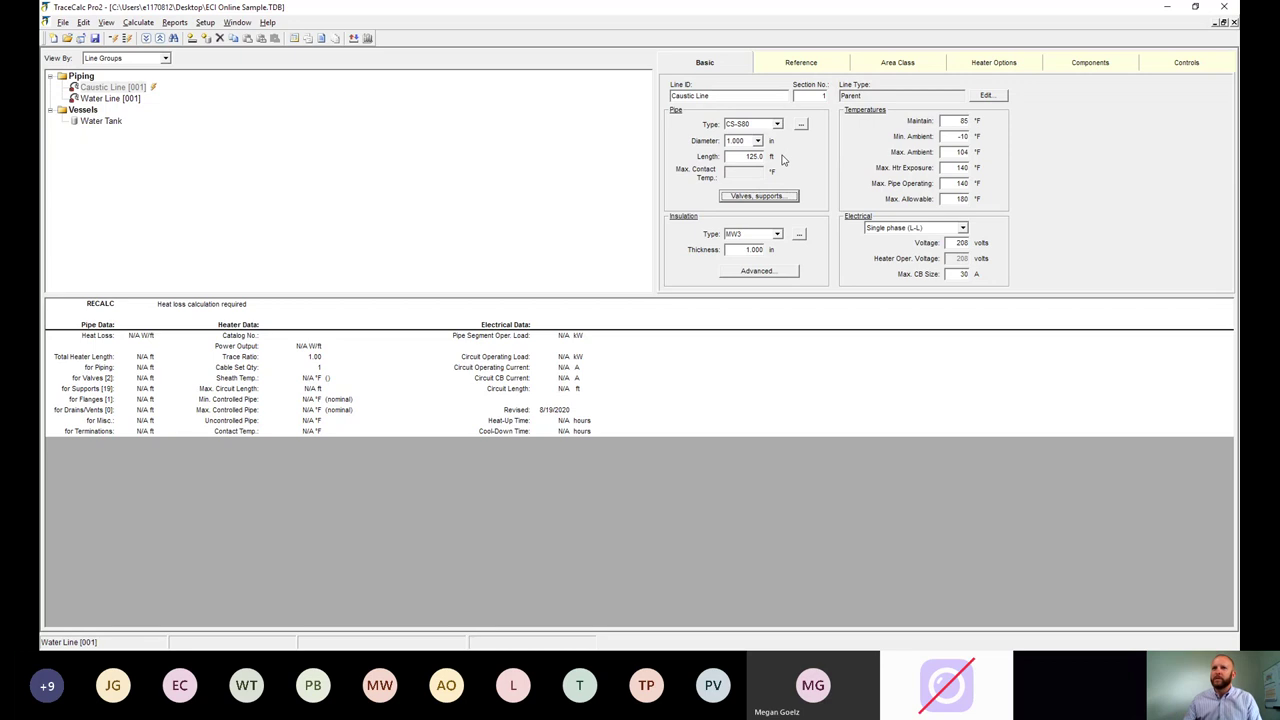
- Set the Caustic Line's Type 1 valve quantity to 9 and recalculate the line
{"action": "left_click", "coordinate": [114, 90]}
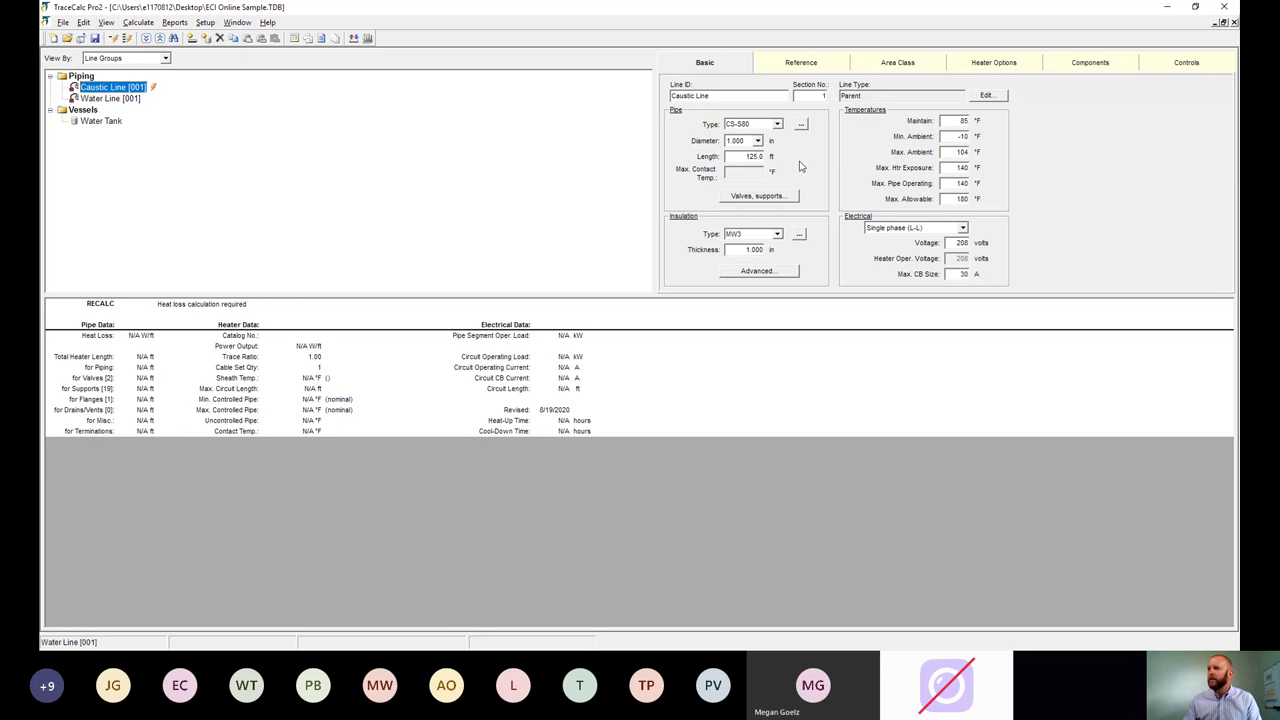
{"action": "left_click", "coordinate": [763, 198]}
{"action": "left_click", "coordinate": [752, 233]}
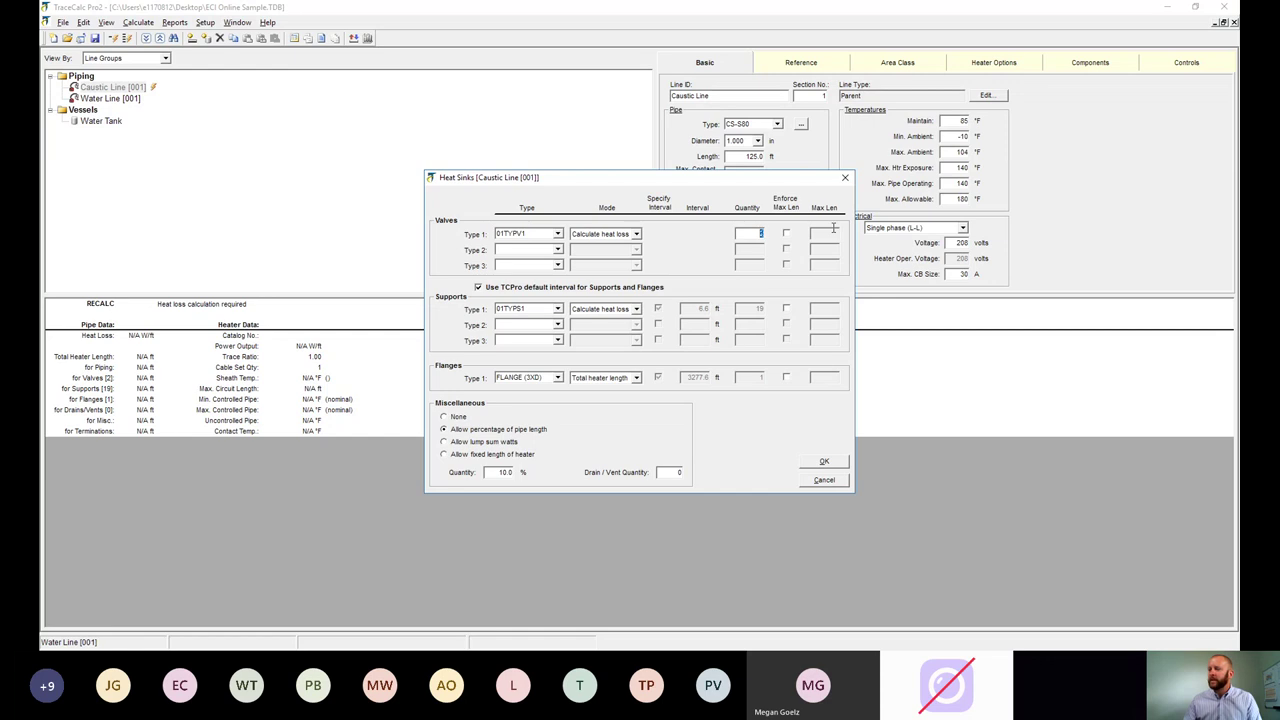
{"action": "type", "text": "9"}
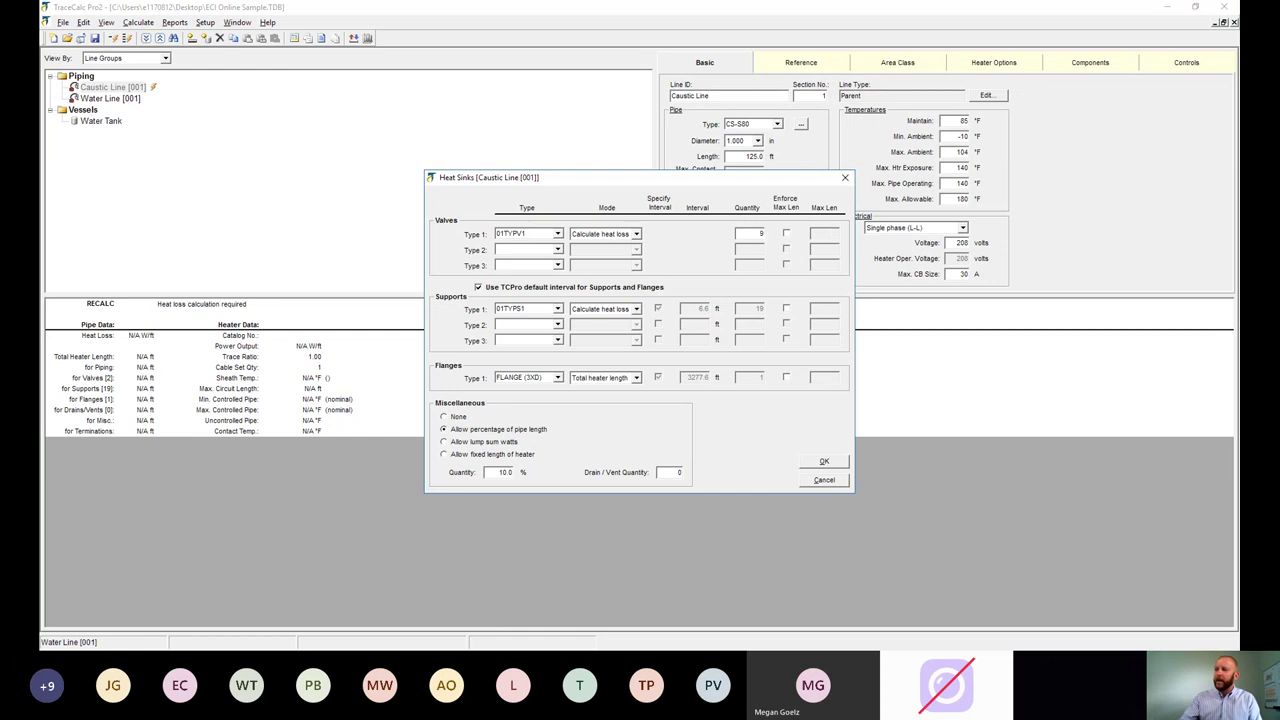
{"action": "key", "text": "Tab"}
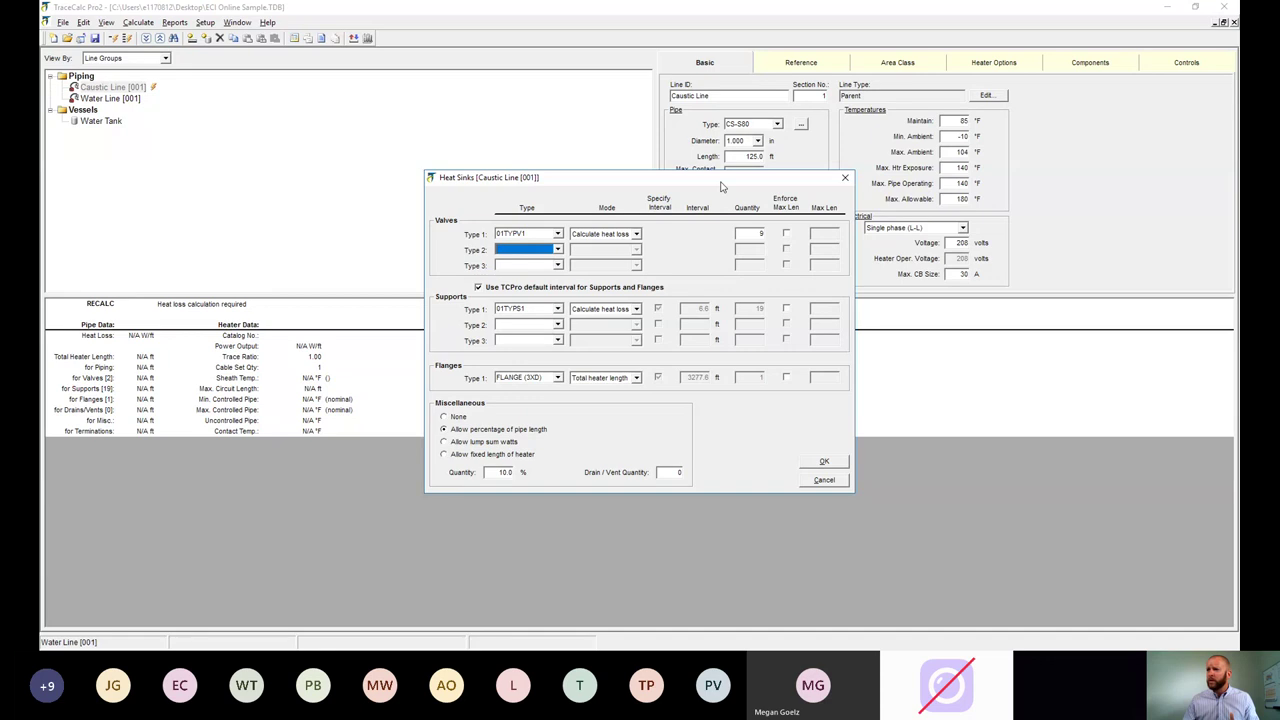
{"action": "left_click_drag", "start_coordinate": [719, 182], "coordinate": [506, 141]}
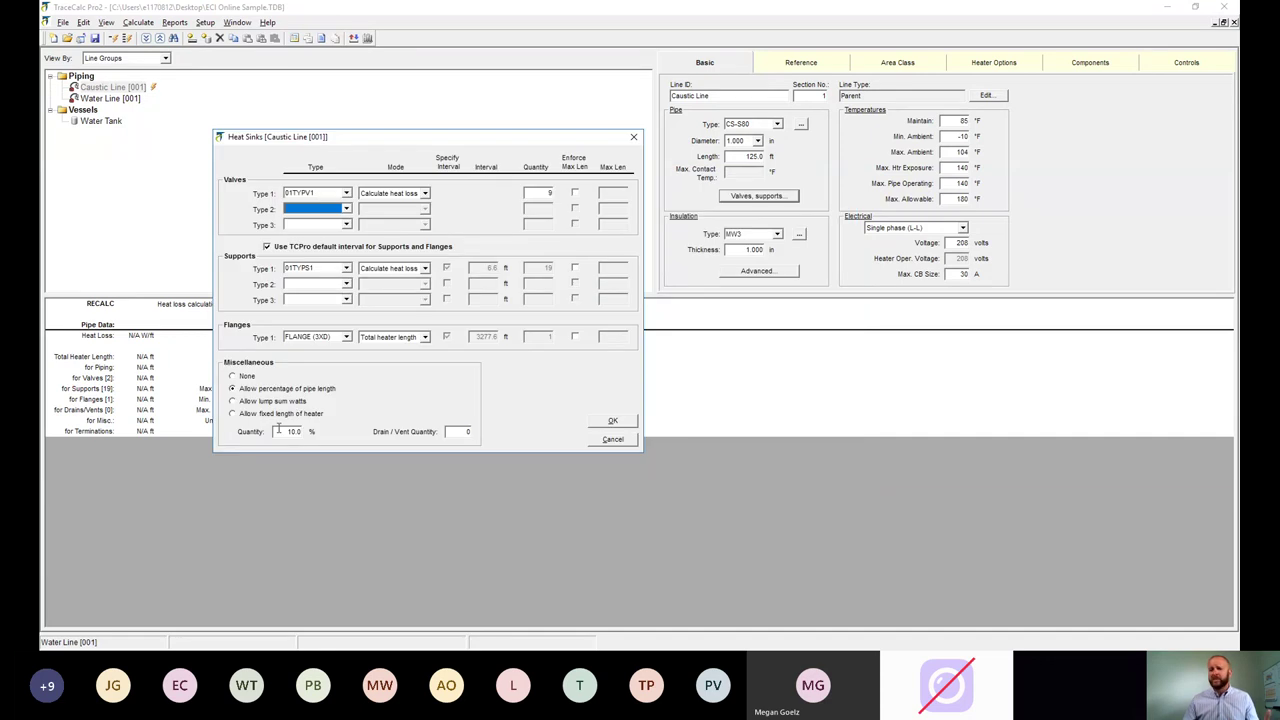
{"action": "left_click", "coordinate": [609, 425]}
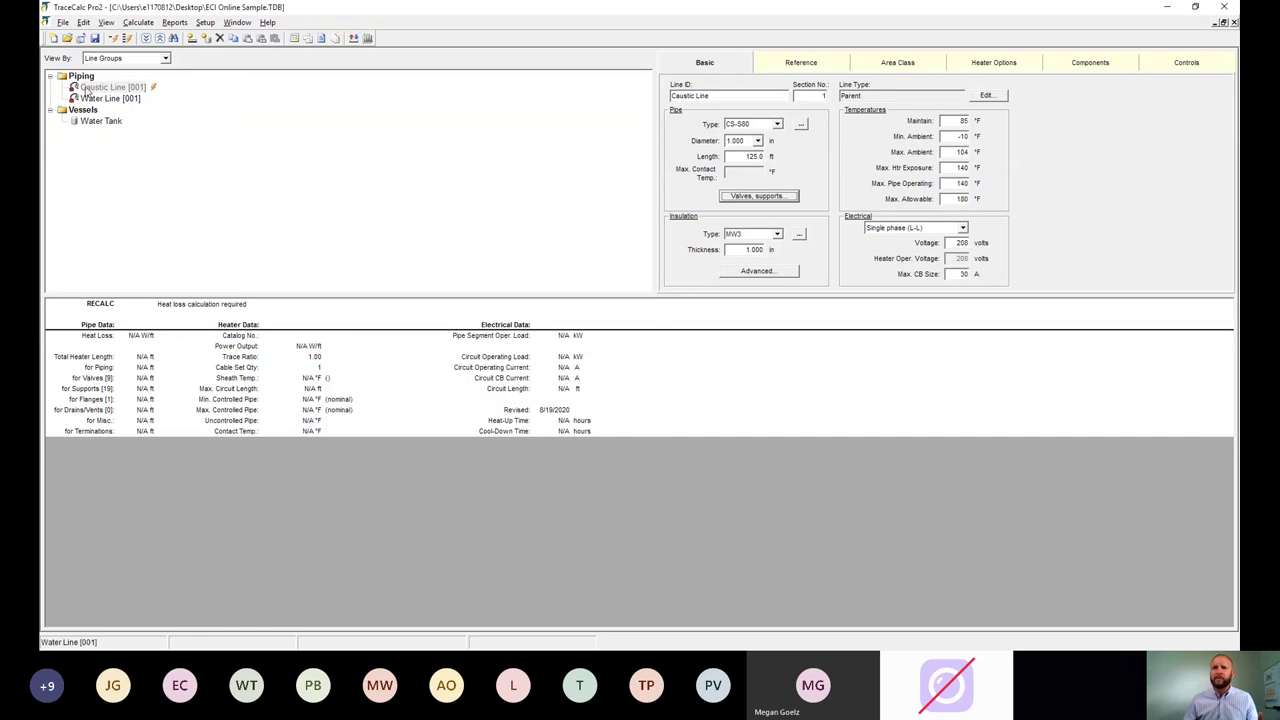
{"action": "left_click", "coordinate": [113, 38]}
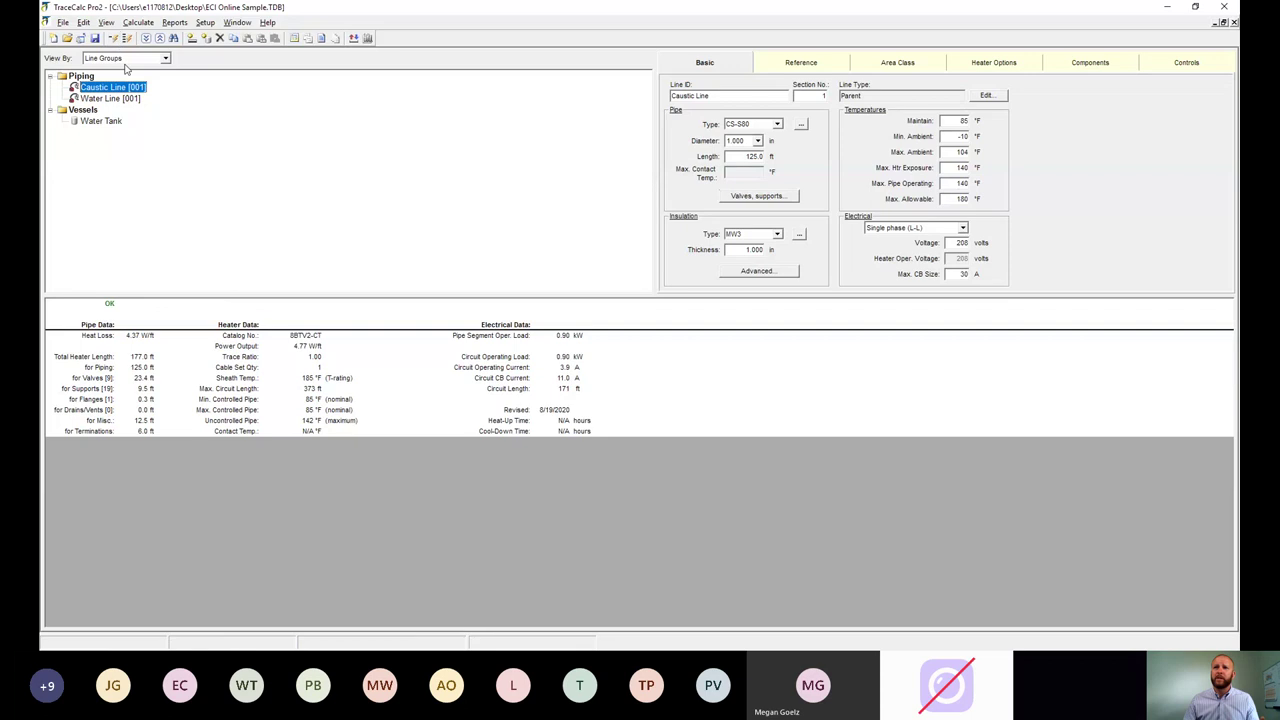
- Examine the bill of material for the Caustic Line, including its heating cable, terminations and power kits
{"action": "left_click", "coordinate": [295, 38]}
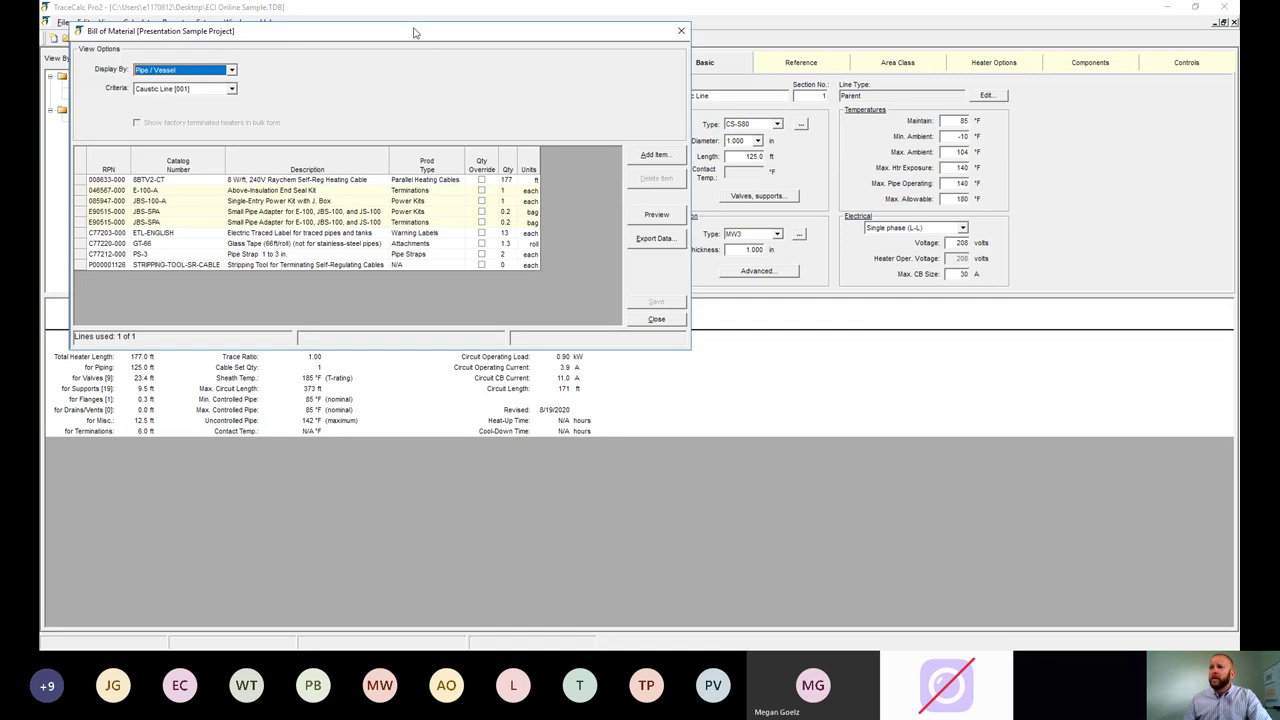
{"action": "left_click_drag", "start_coordinate": [415, 33], "coordinate": [414, 127]}
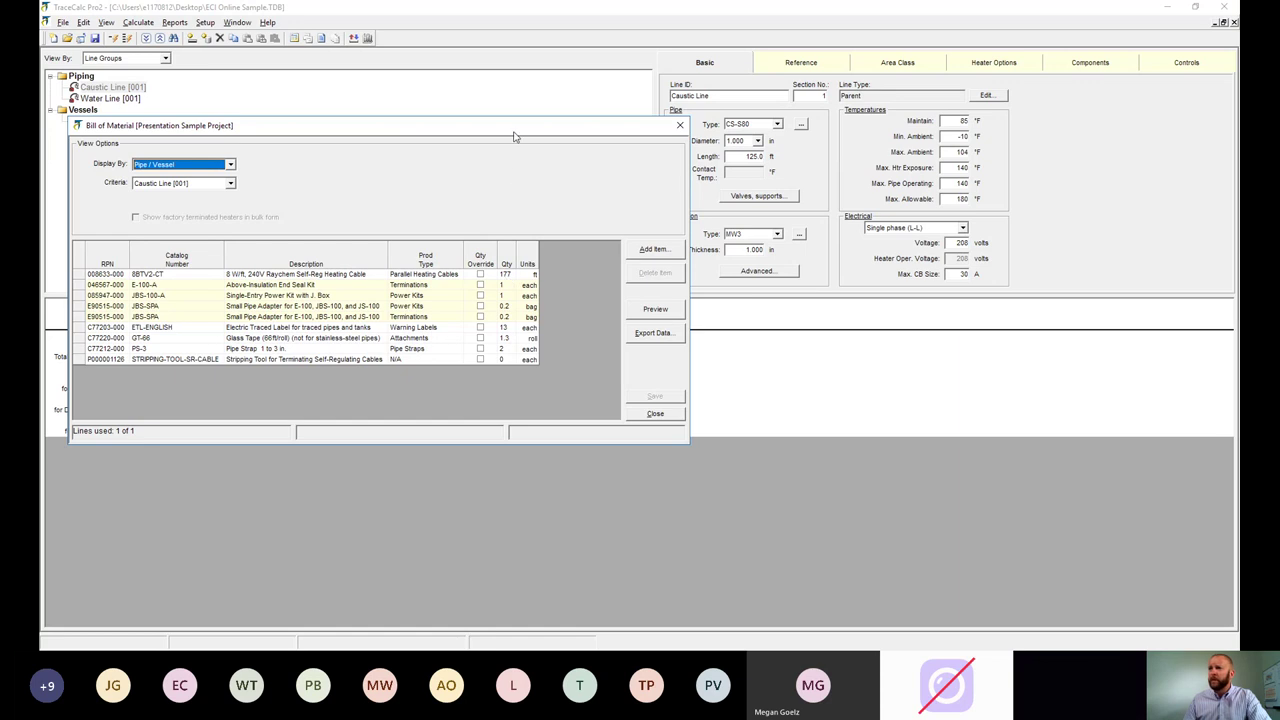
{"action": "left_click_drag", "start_coordinate": [514, 135], "coordinate": [503, 82]}
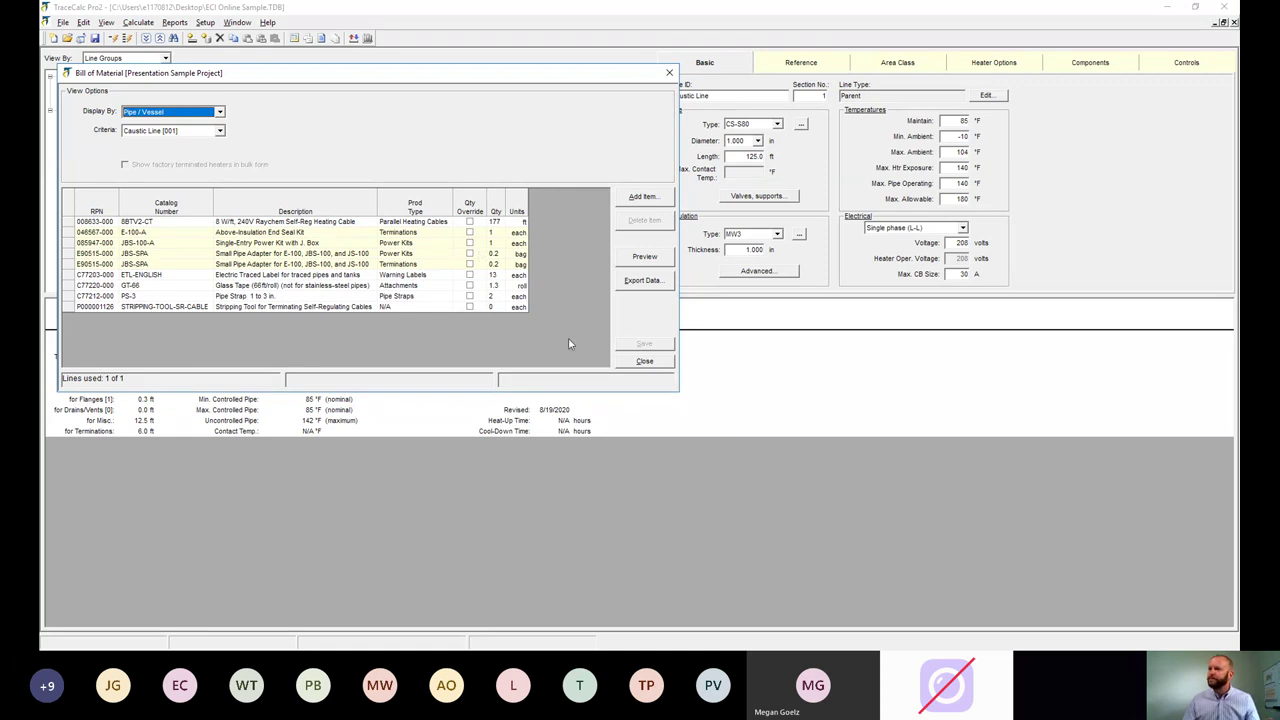
{"action": "left_click", "coordinate": [632, 366]}
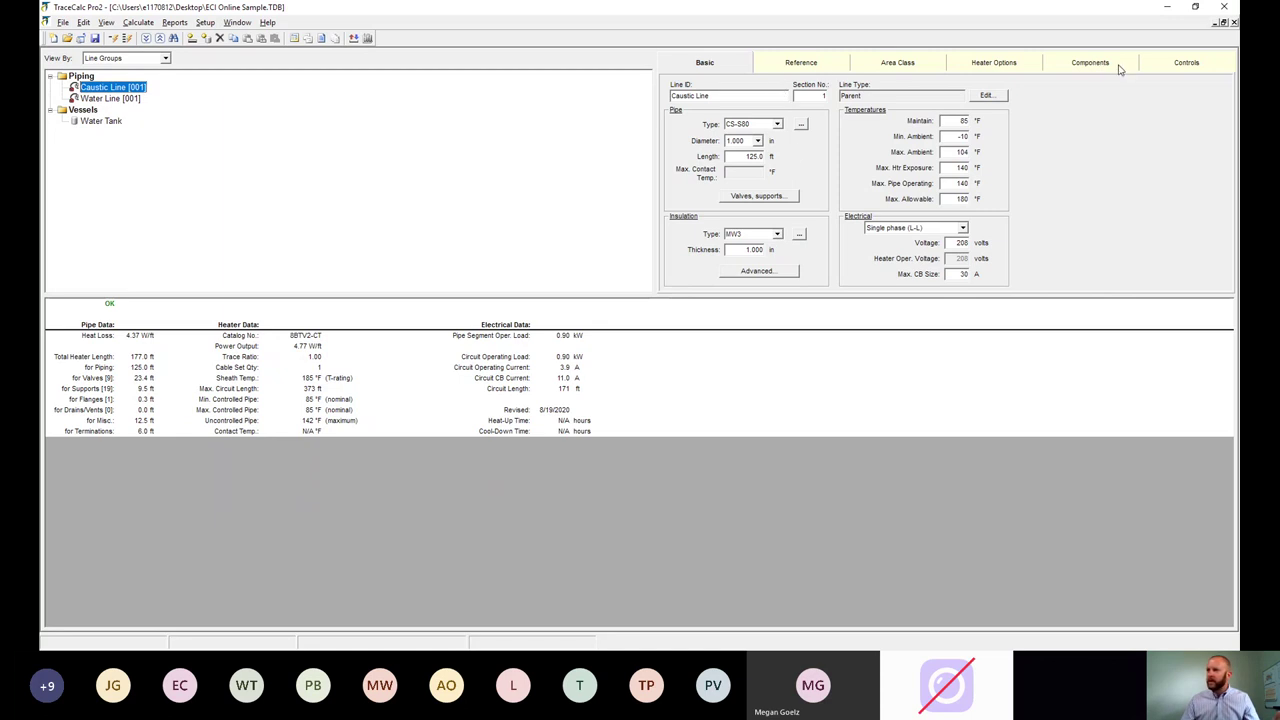
- Review the Caustic Line's insulation type and its maintain, minimum ambient and maximum heater exposure temperatures, and recheck its bill of material
{"action": "left_click", "coordinate": [778, 235]}
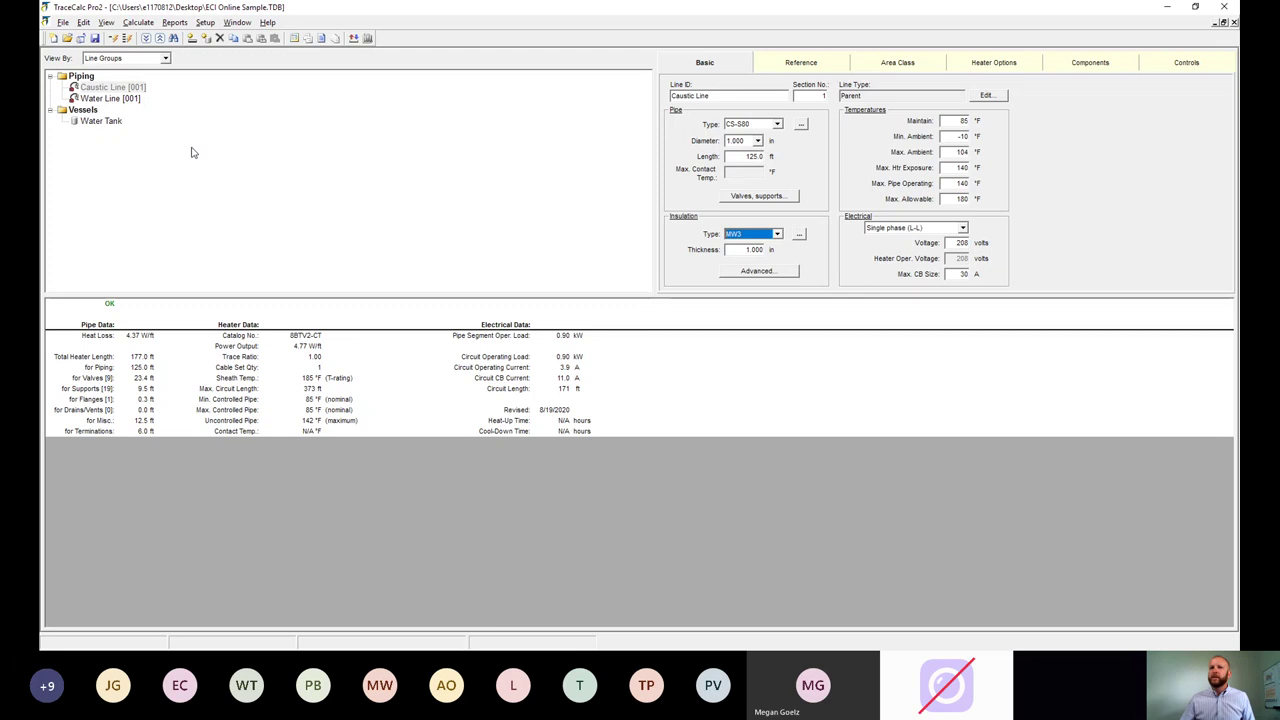
{"action": "left_click", "coordinate": [106, 88]}
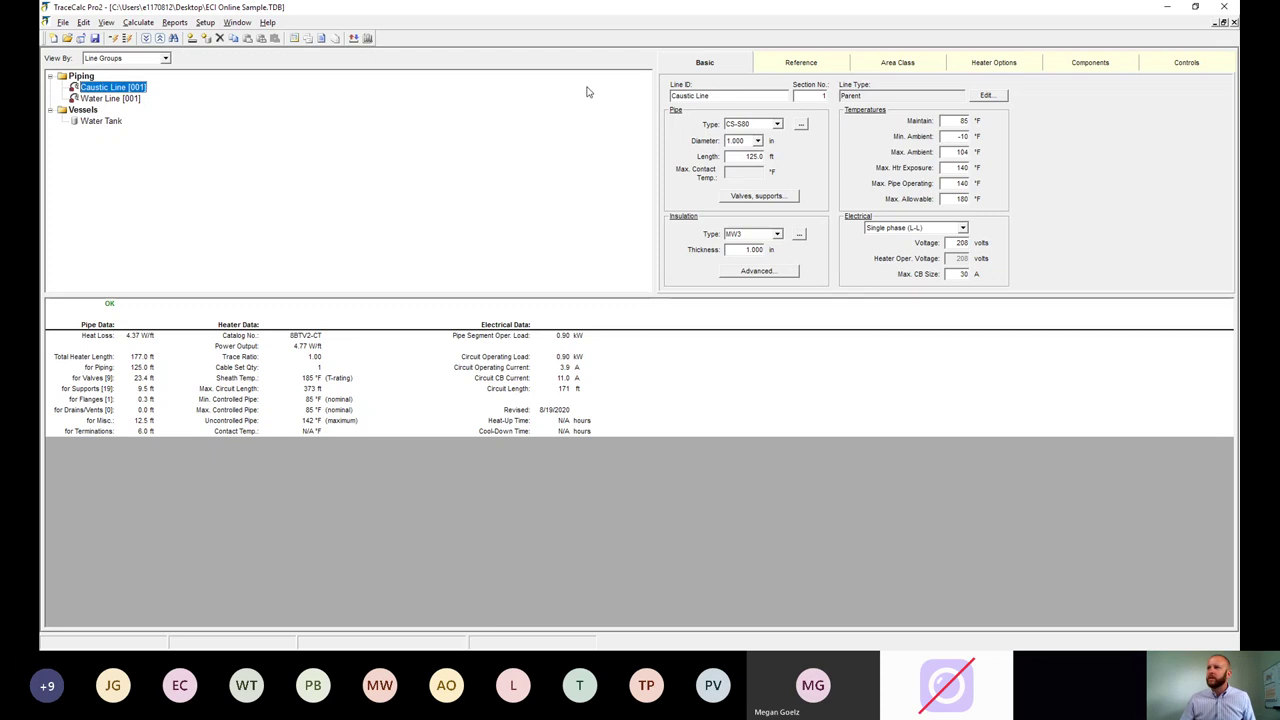
{"action": "left_click", "coordinate": [952, 121]}
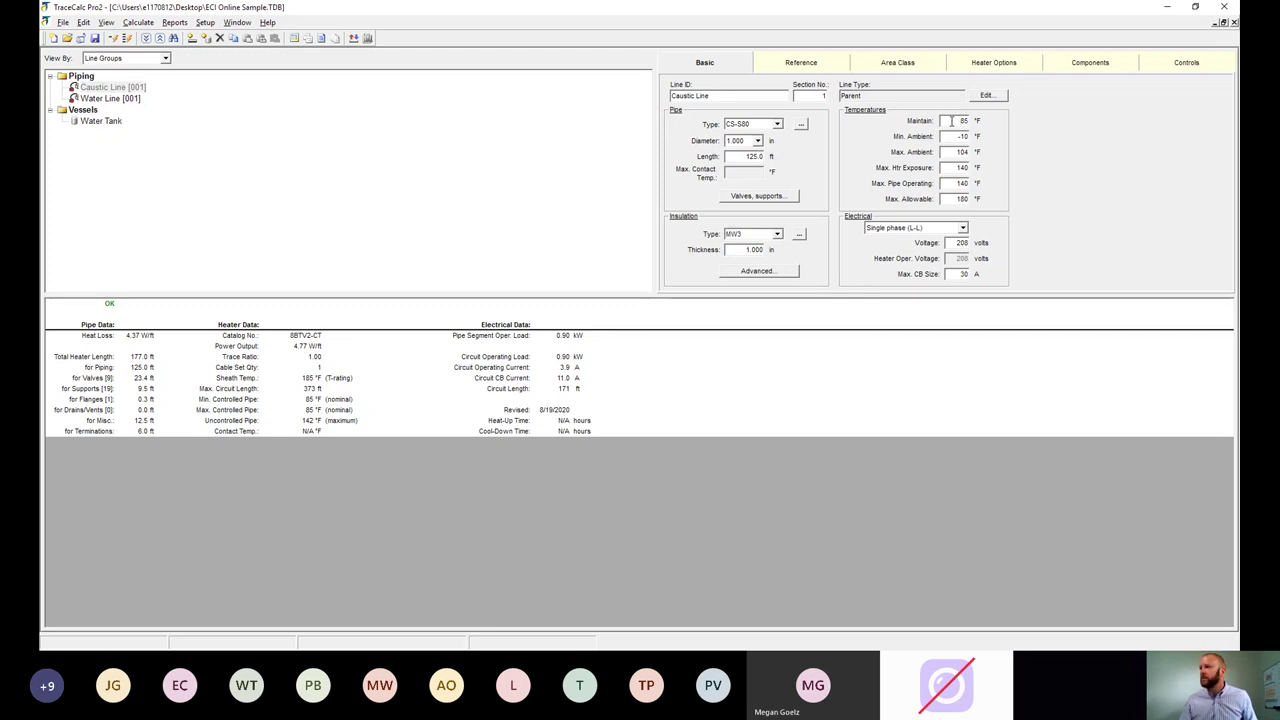
{"action": "double_click", "coordinate": [953, 122]}
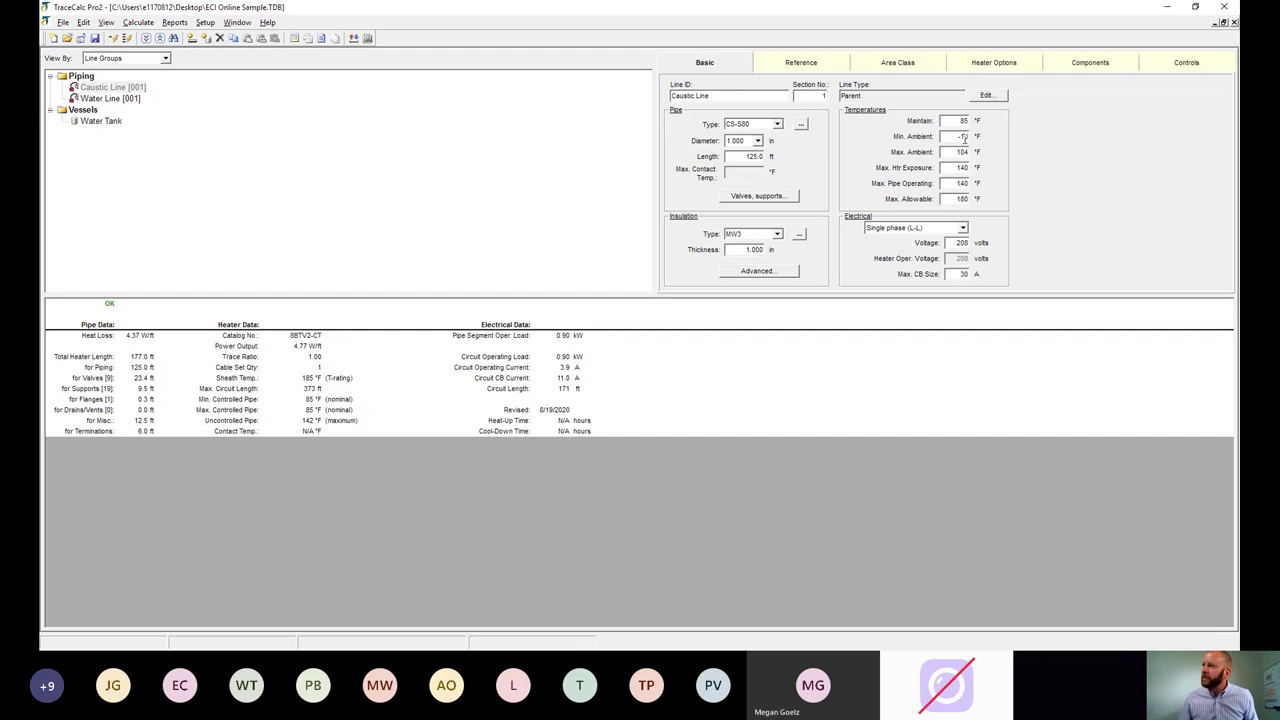
{"action": "double_click", "coordinate": [955, 136]}
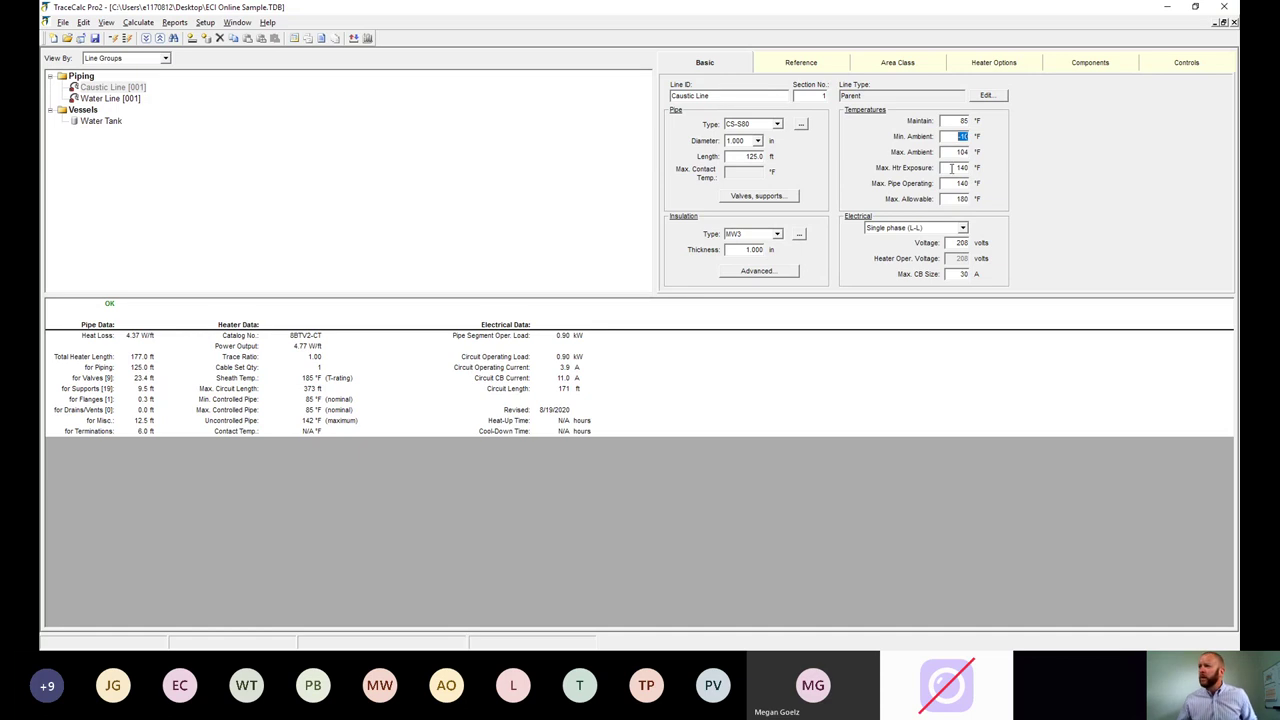
{"action": "left_click", "coordinate": [951, 168]}
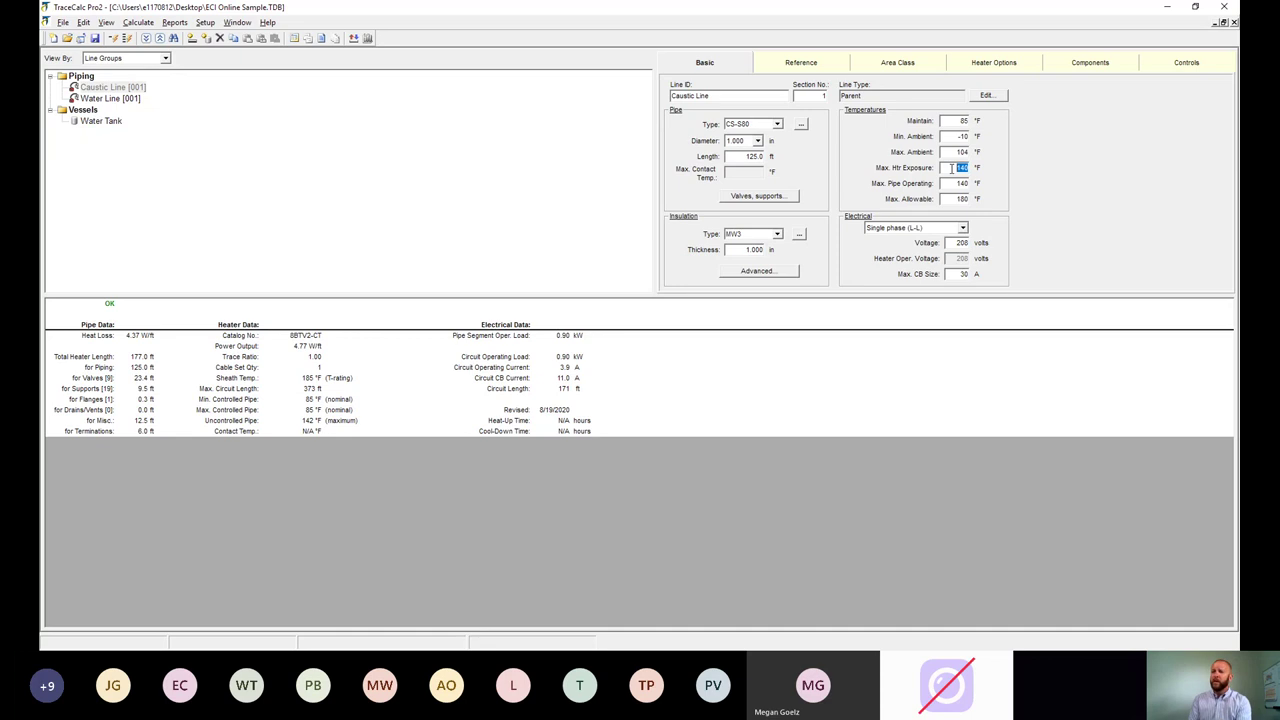
{"action": "left_click", "coordinate": [295, 39]}
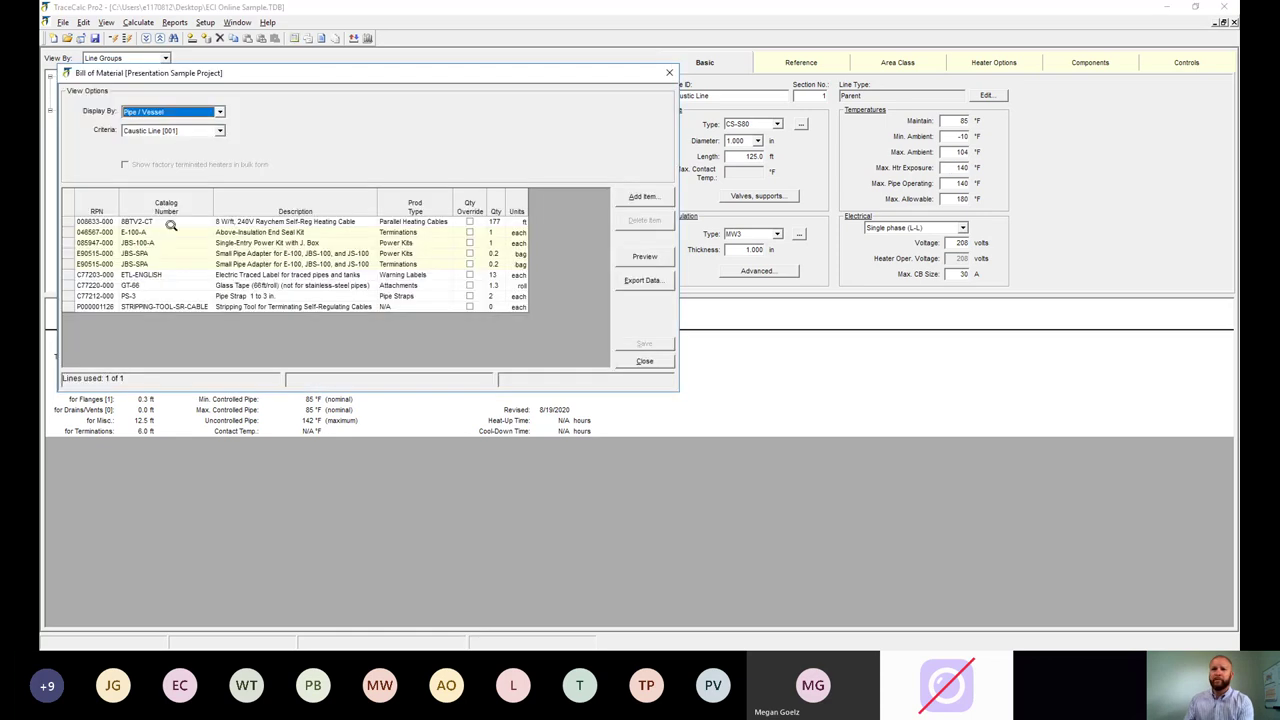
{"action": "left_click", "coordinate": [644, 361]}
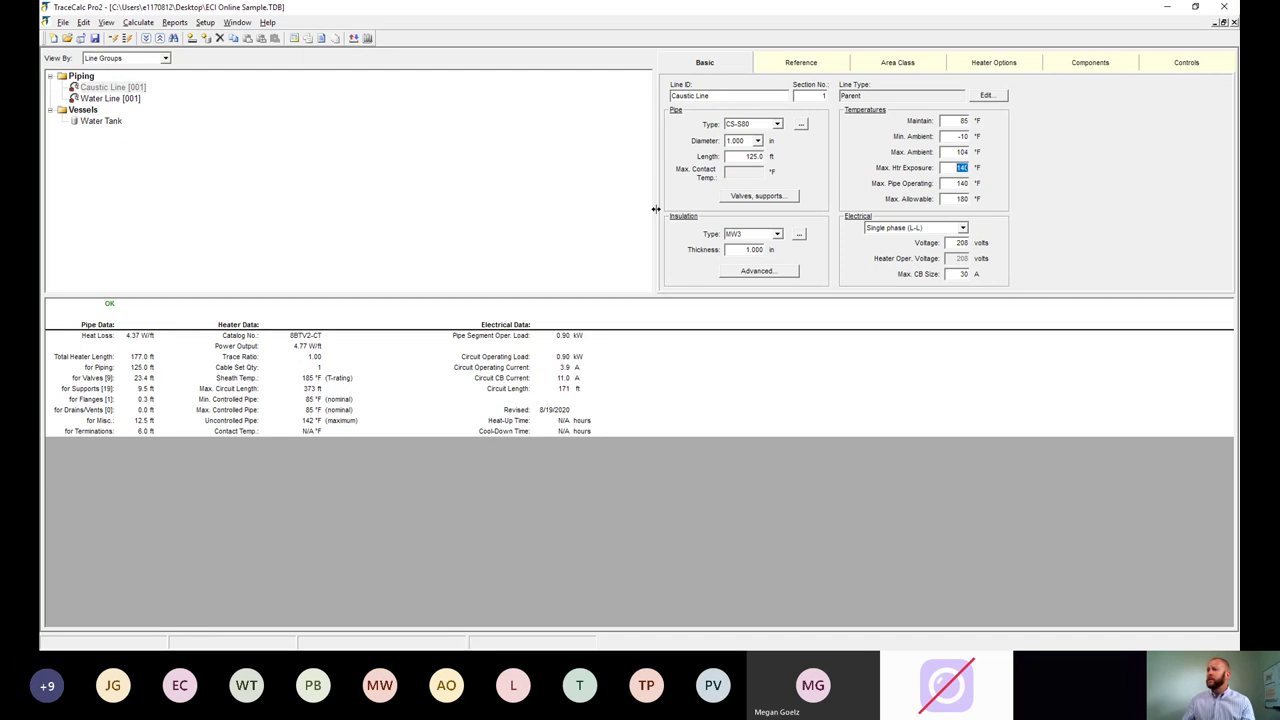
- Set the Caustic Line's maximum heater exposure temperature to 225 °F and recalculate the heater selection
{"action": "left_click", "coordinate": [956, 168]}
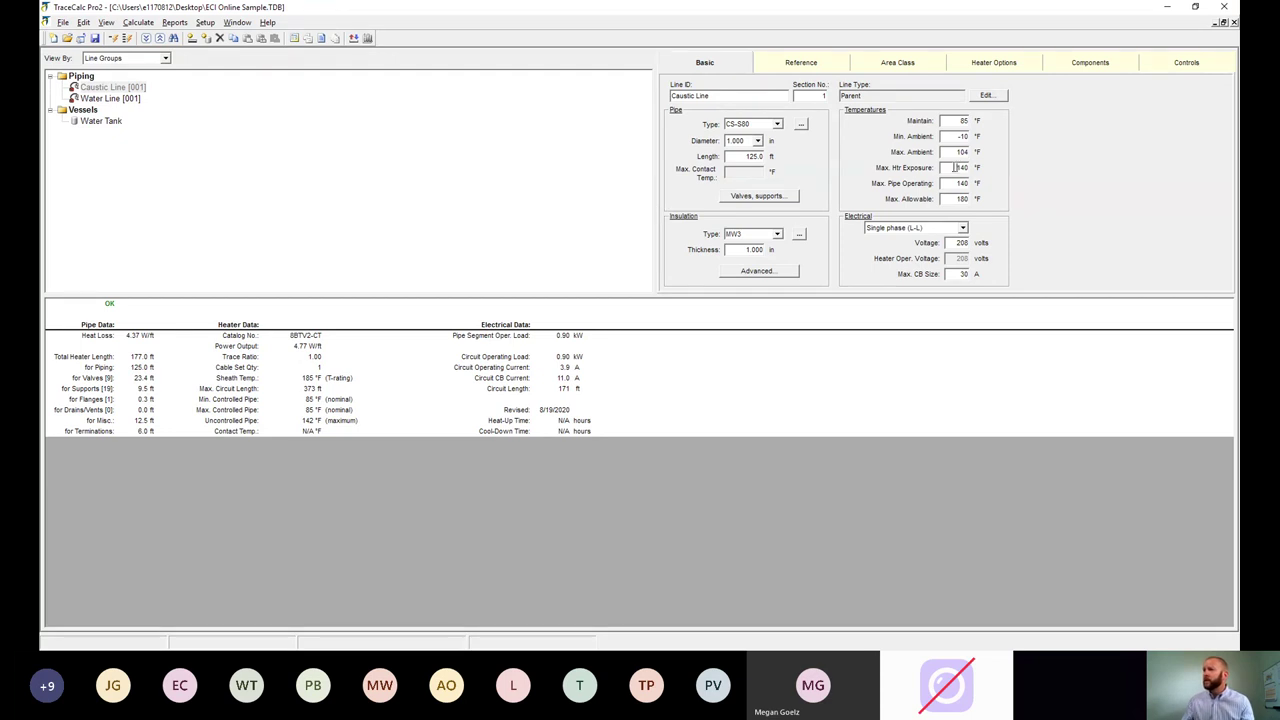
{"action": "left_click_drag", "start_coordinate": [956, 168], "coordinate": [1004, 169]}
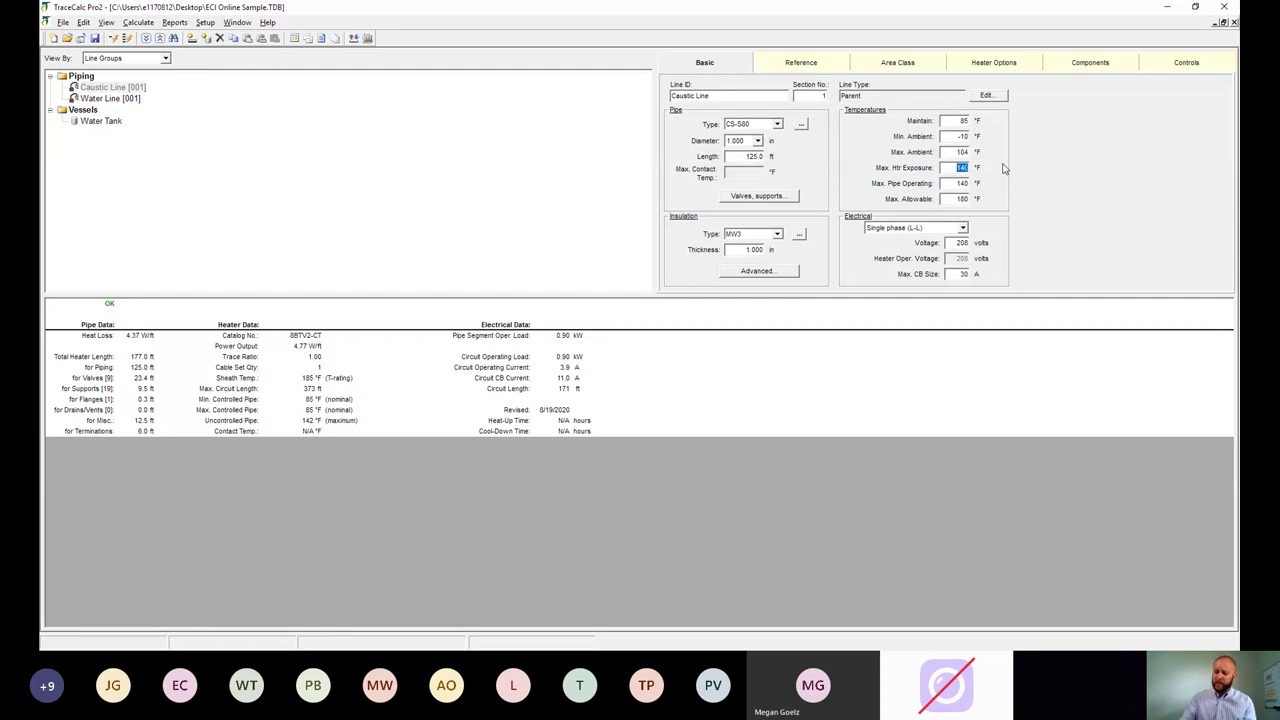
{"action": "type", "text": "225"}
{"action": "key", "text": "Tab"}
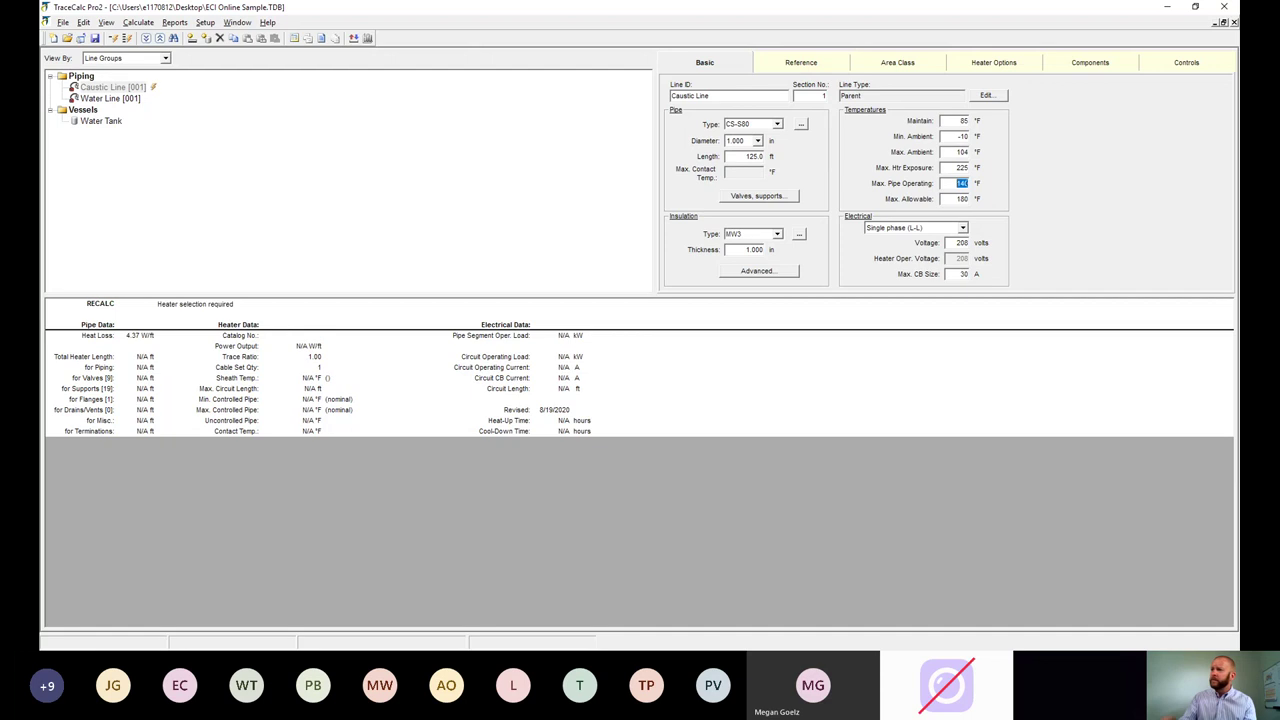
{"action": "left_click", "coordinate": [113, 38]}
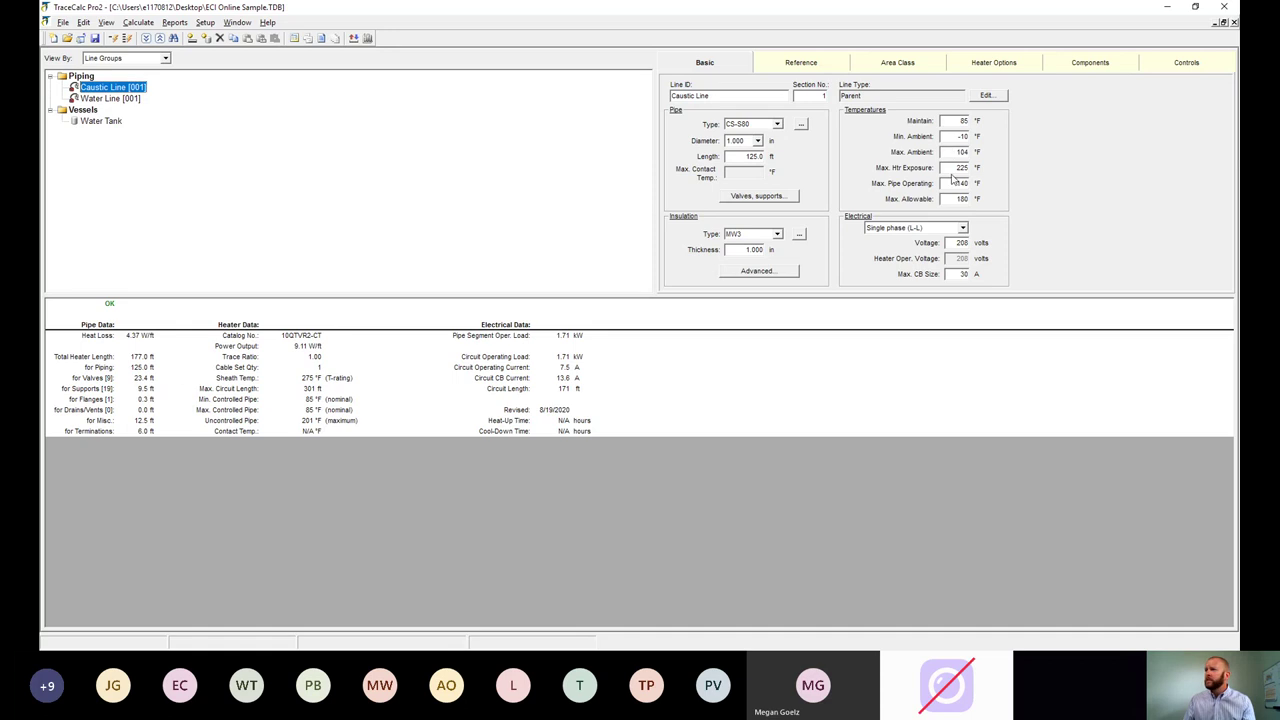
- Return the Caustic Line's maximum heater exposure temperature to 140 °F and recalculate the line
{"action": "double_click", "coordinate": [952, 168]}
{"action": "type", "text": "140"}
{"action": "key", "text": "Tab"}
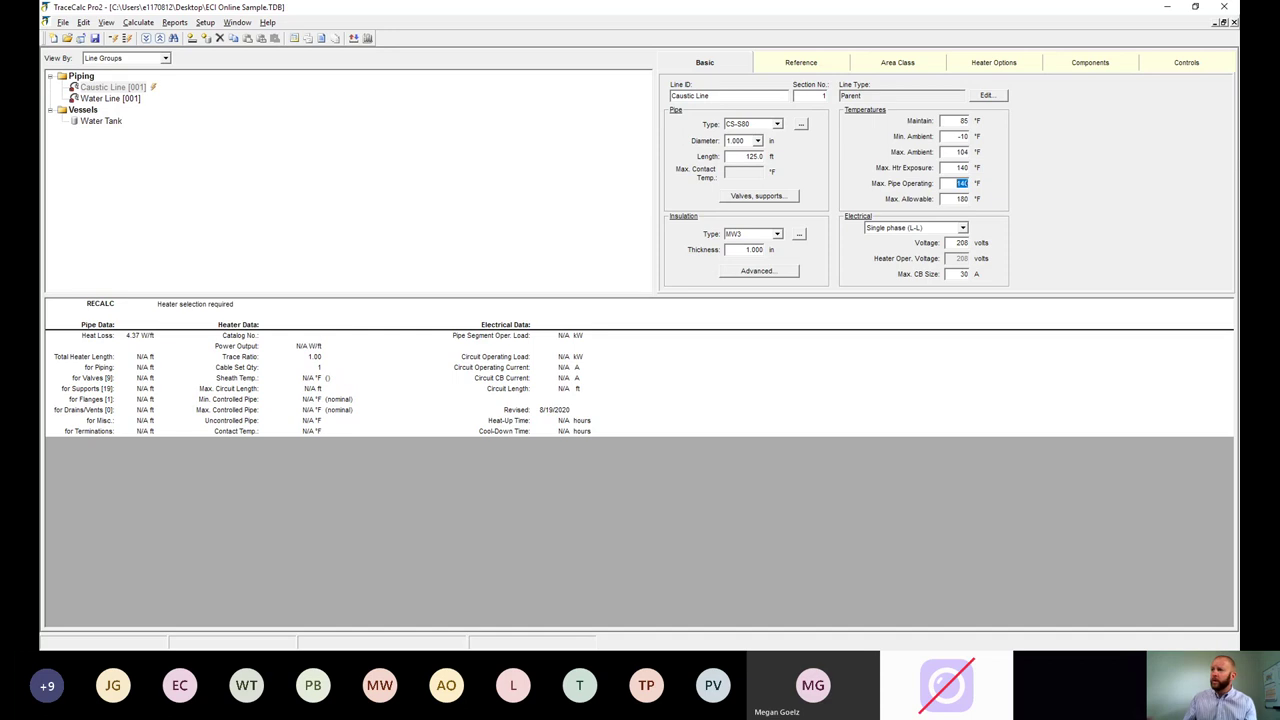
{"action": "left_click", "coordinate": [114, 40]}
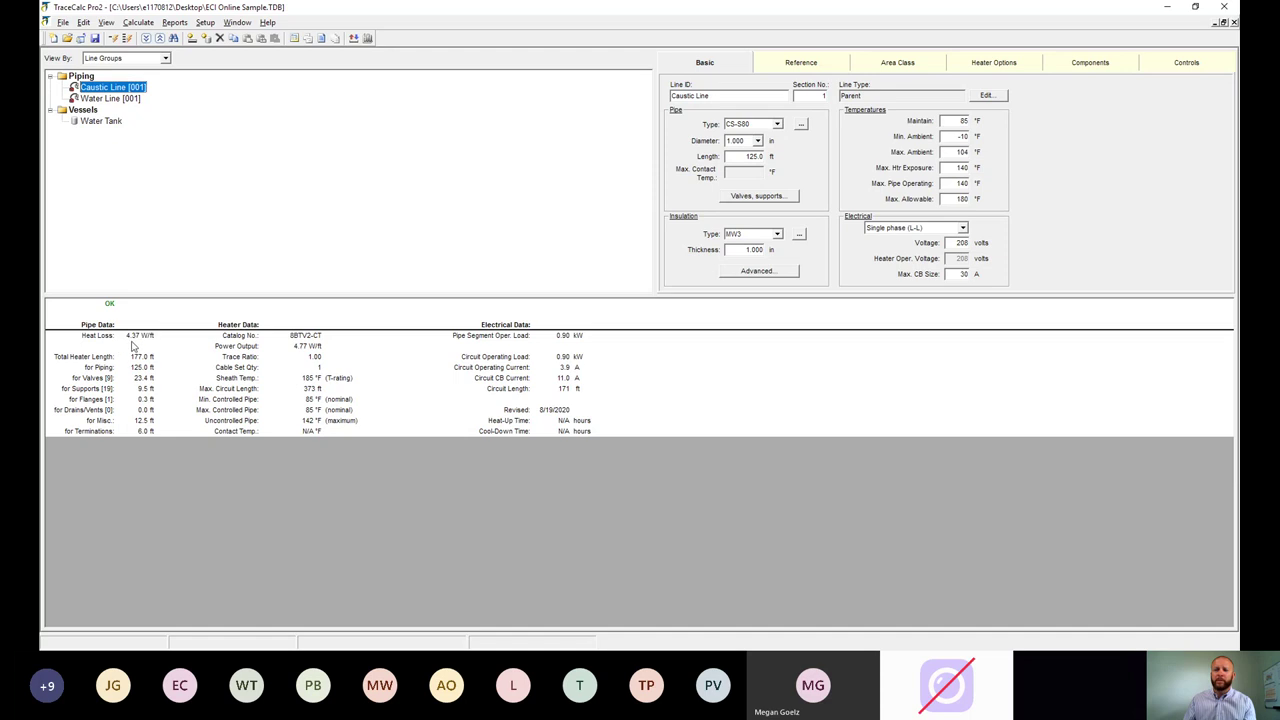
- Set the Caustic Line's maximum heater exposure temperature to 225 °F, recalculate the heater selection and check the resulting bill of material
{"action": "left_click", "coordinate": [950, 168]}
{"action": "type", "text": "225"}
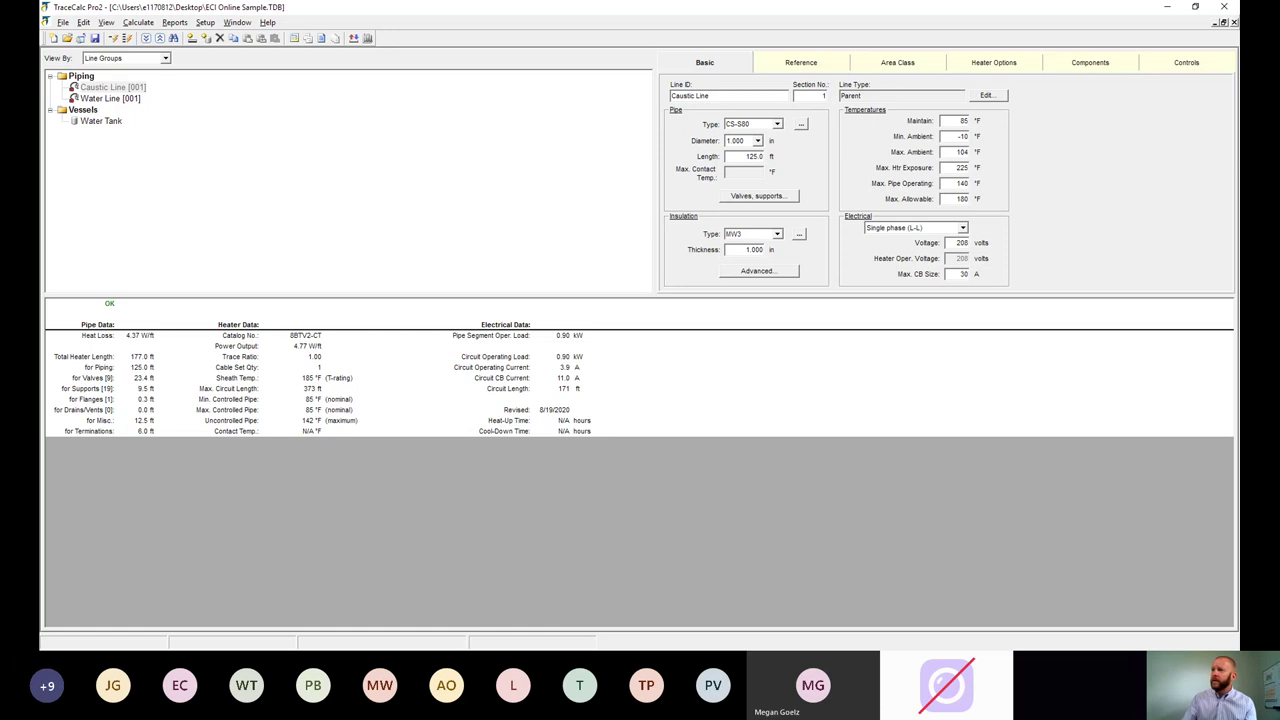
{"action": "key", "text": "Tab"}
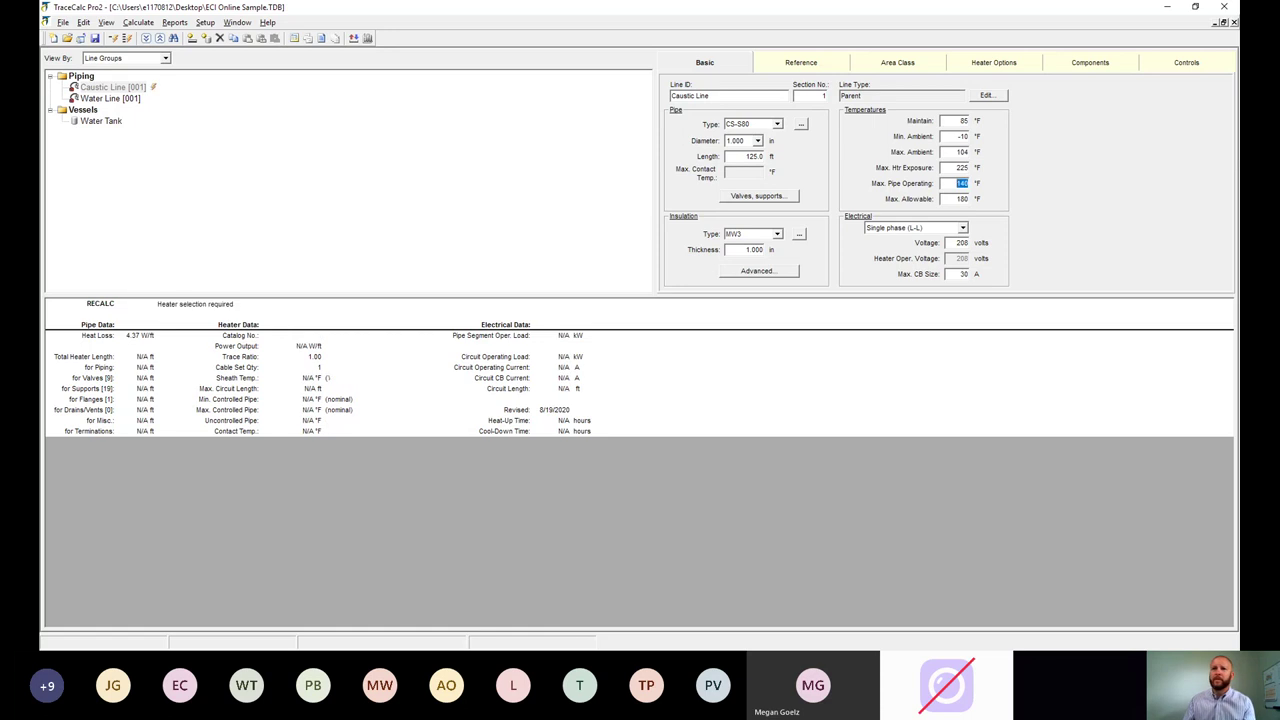
{"action": "left_click", "coordinate": [113, 39]}
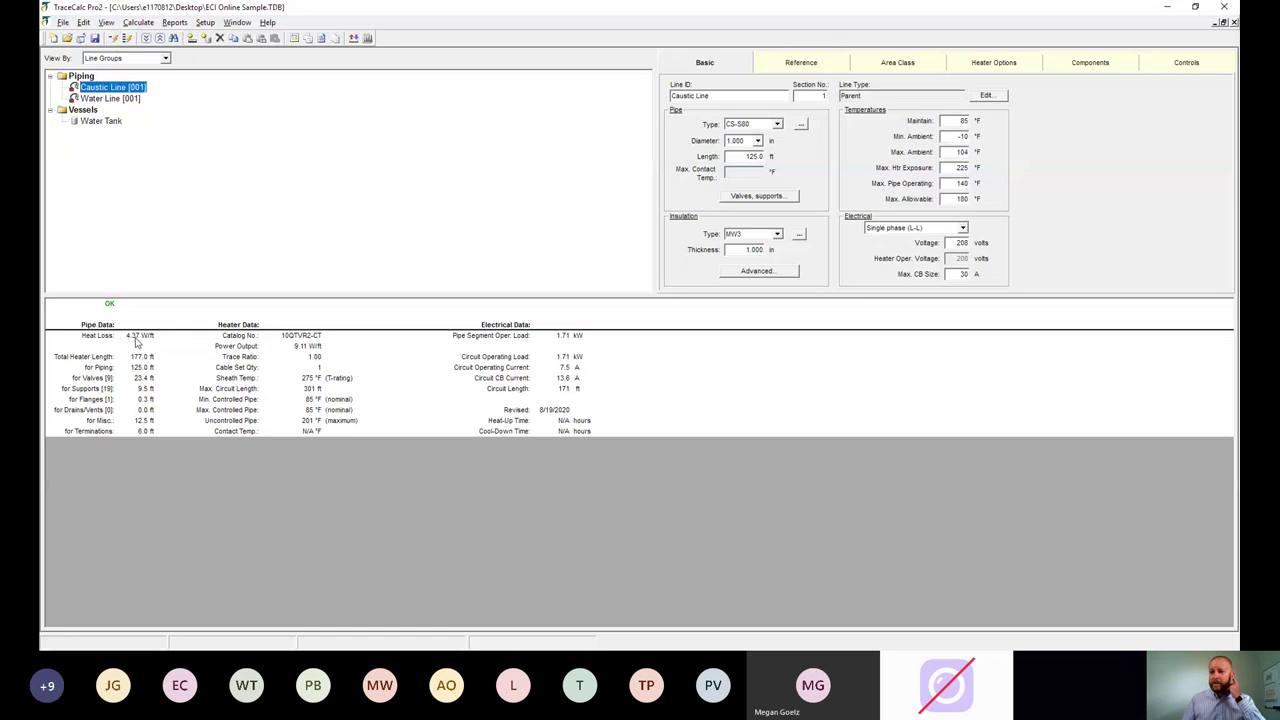
{"action": "left_click", "coordinate": [287, 44]}
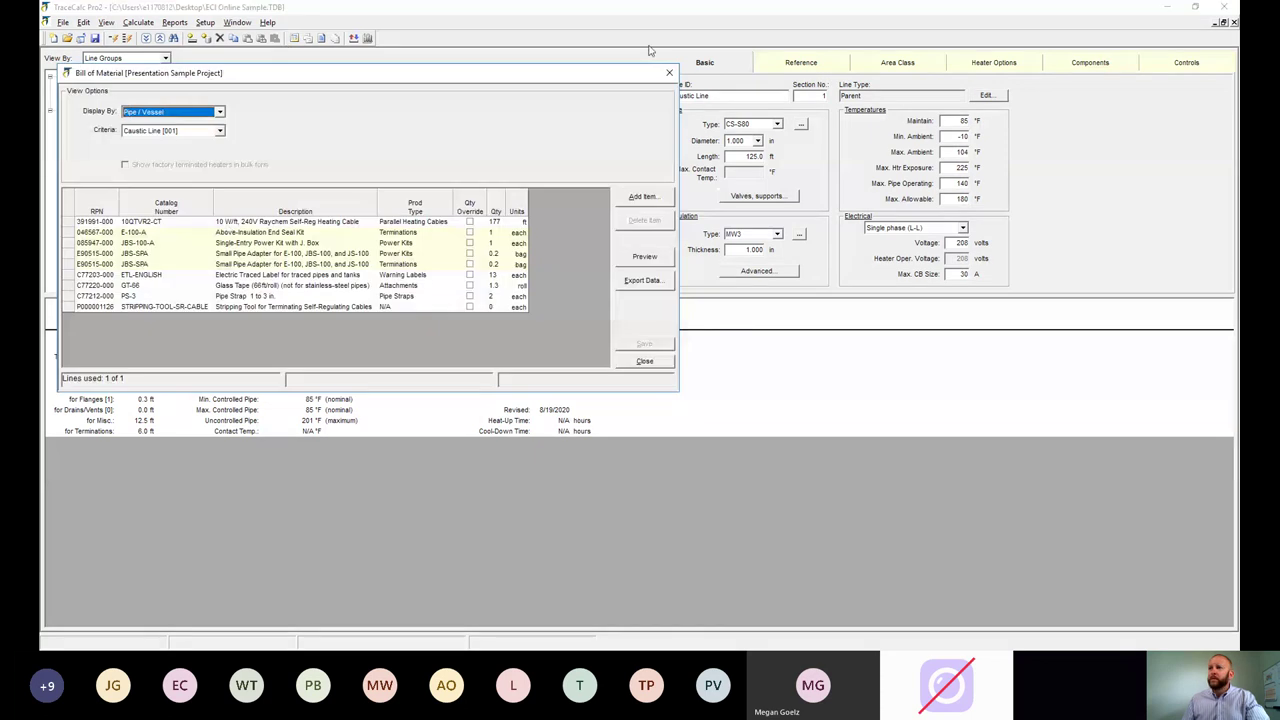
{"action": "left_click", "coordinate": [669, 73]}
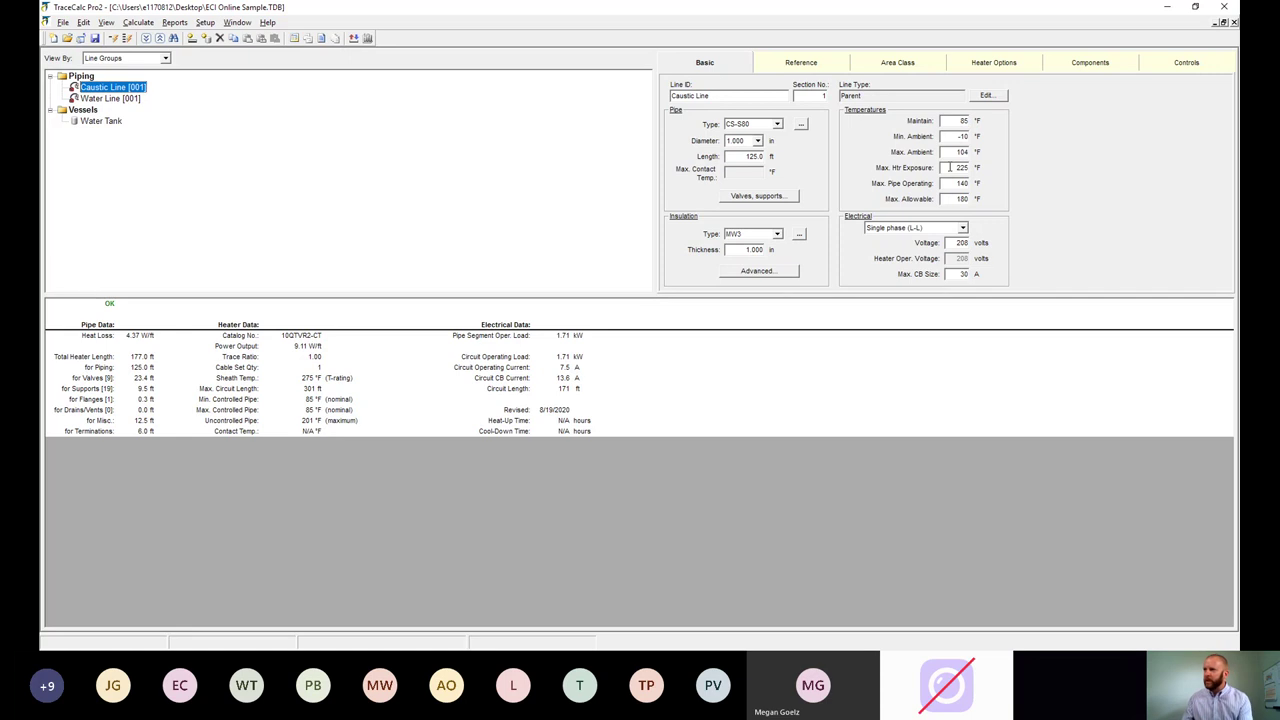
{"action": "left_click", "coordinate": [950, 167]}
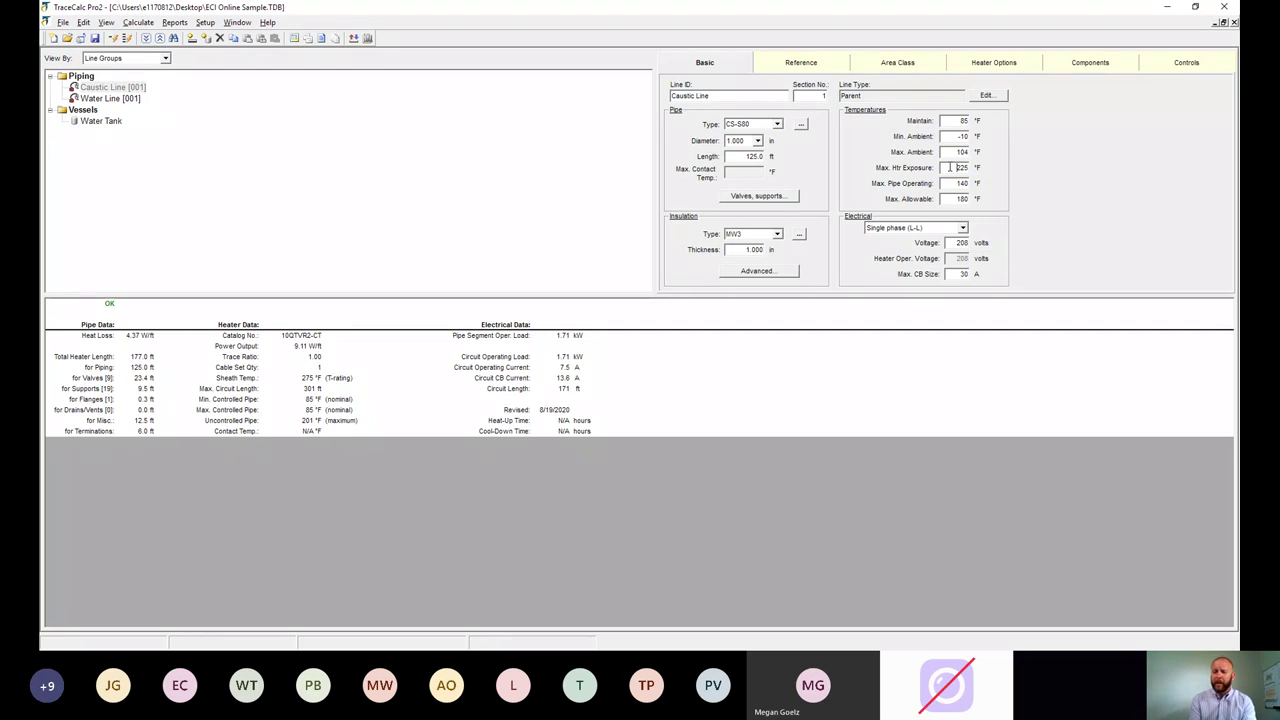
{"action": "double_click", "coordinate": [950, 167]}
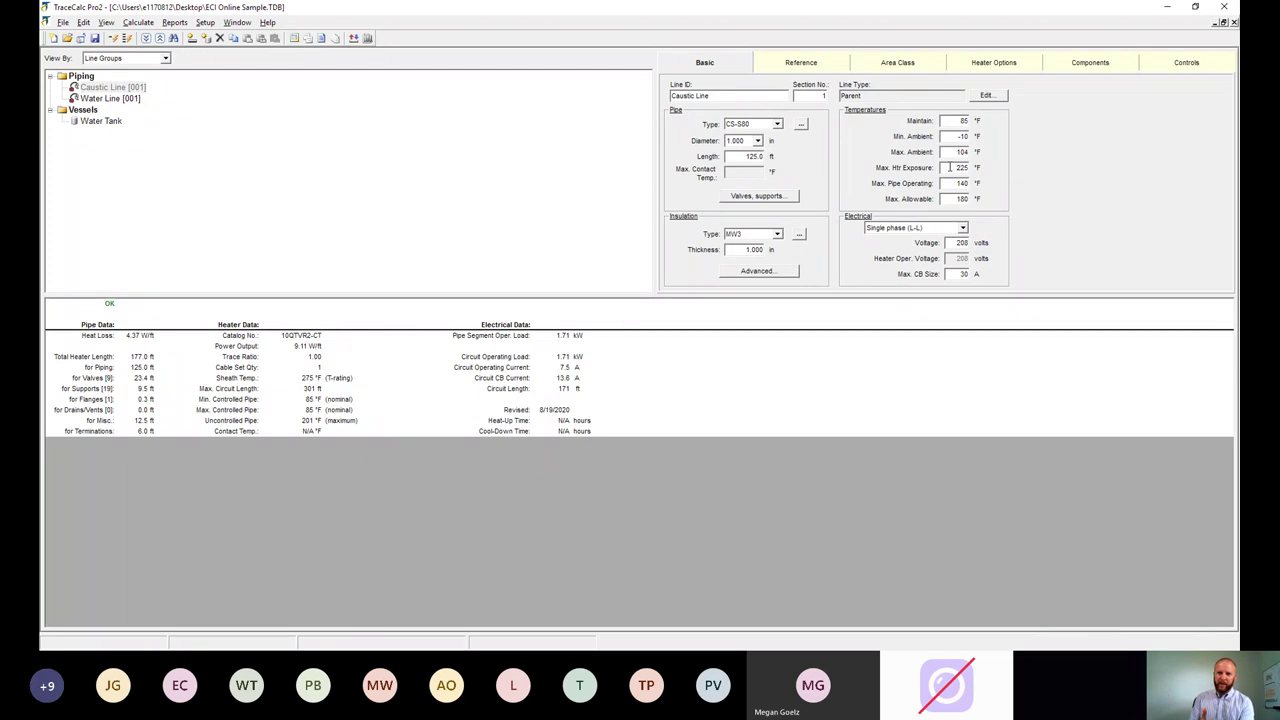
{"action": "double_click", "coordinate": [950, 167]}
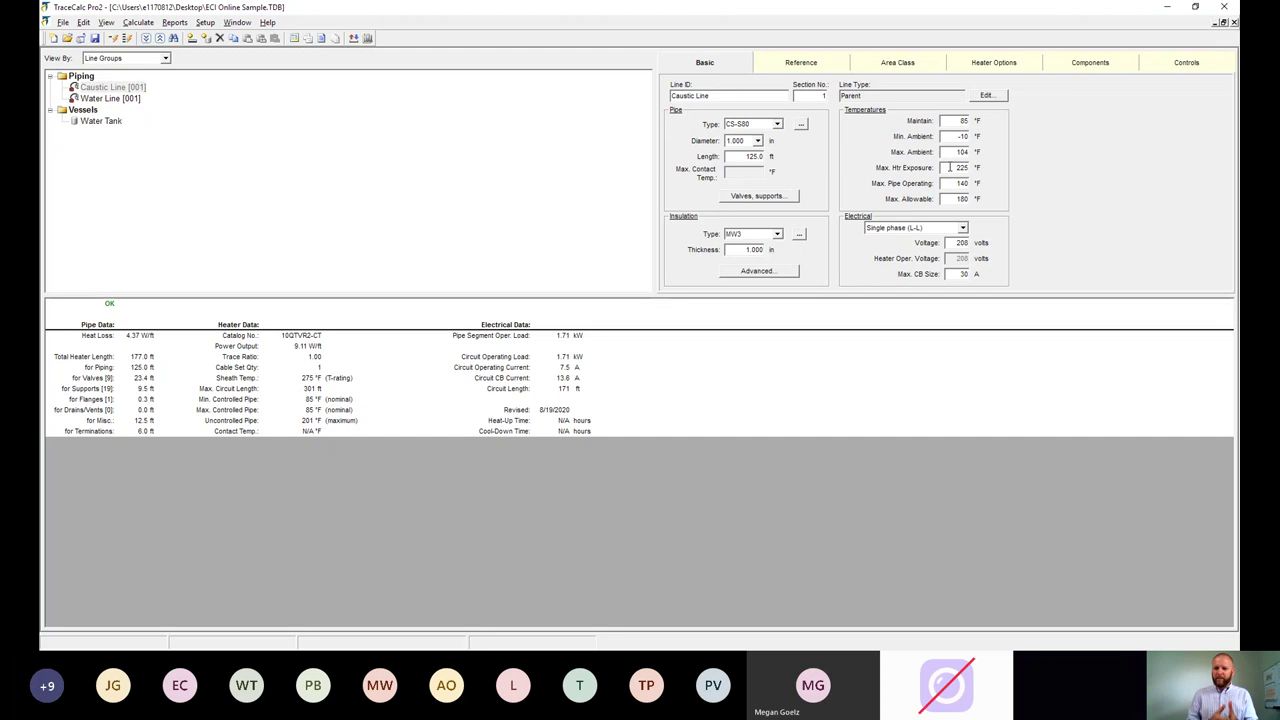
{"action": "left_click", "coordinate": [950, 167]}
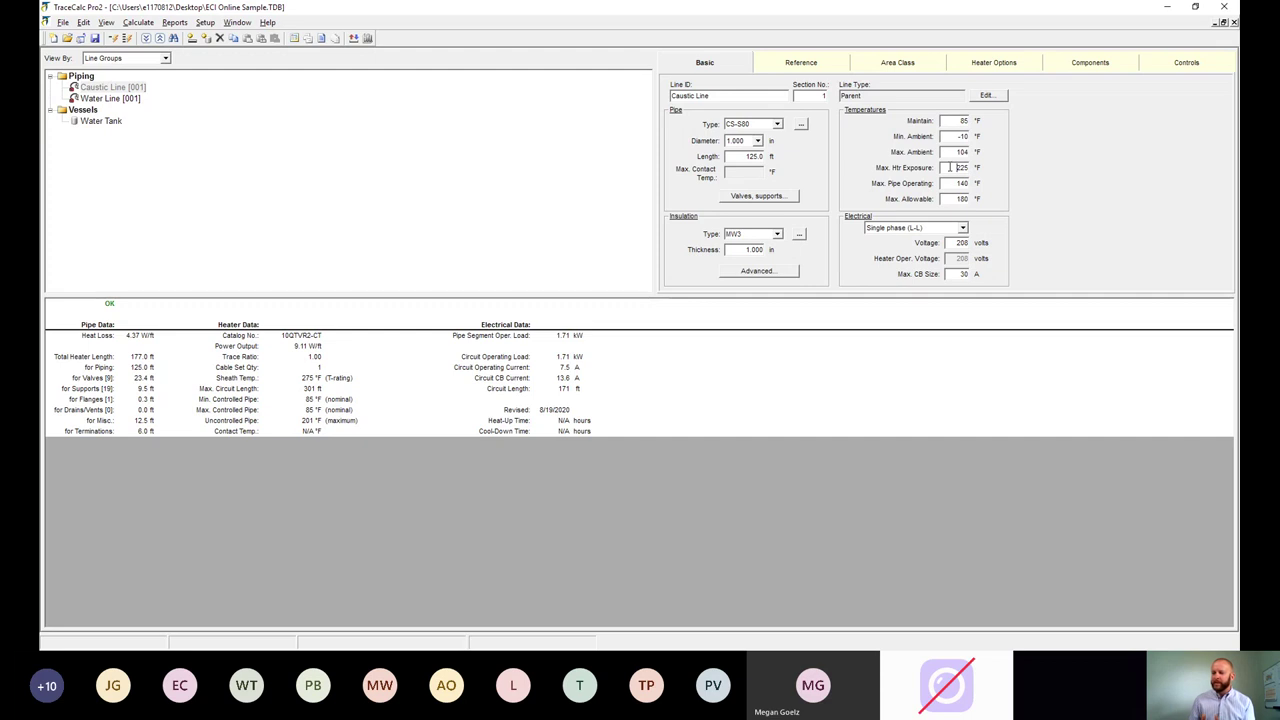
{"action": "double_click", "coordinate": [950, 167]}
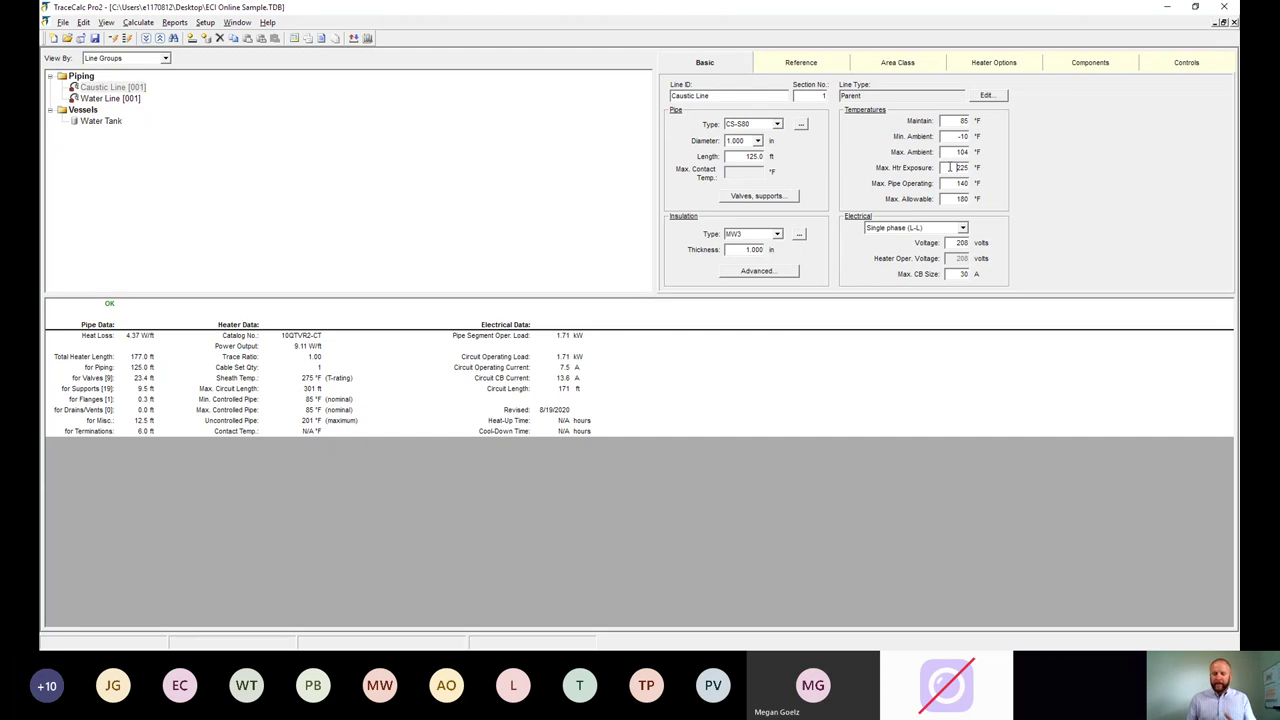
{"action": "left_click", "coordinate": [950, 167]}
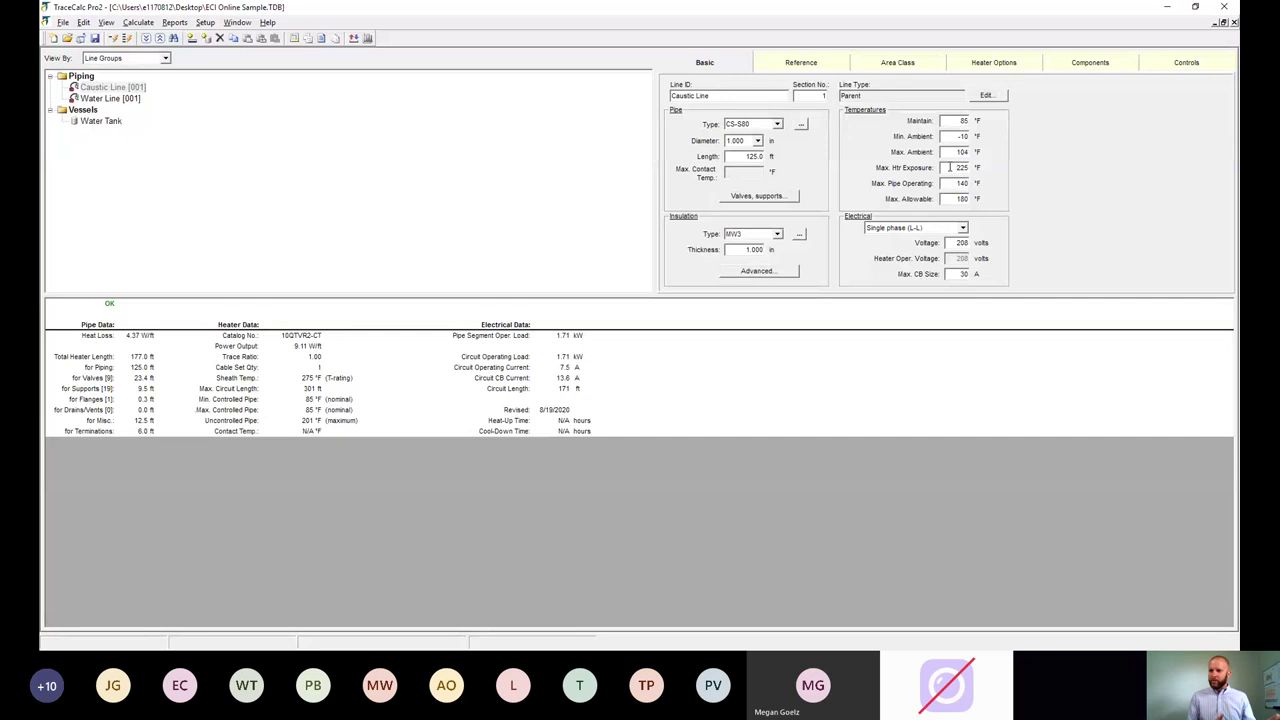
{"action": "double_click", "coordinate": [950, 167]}
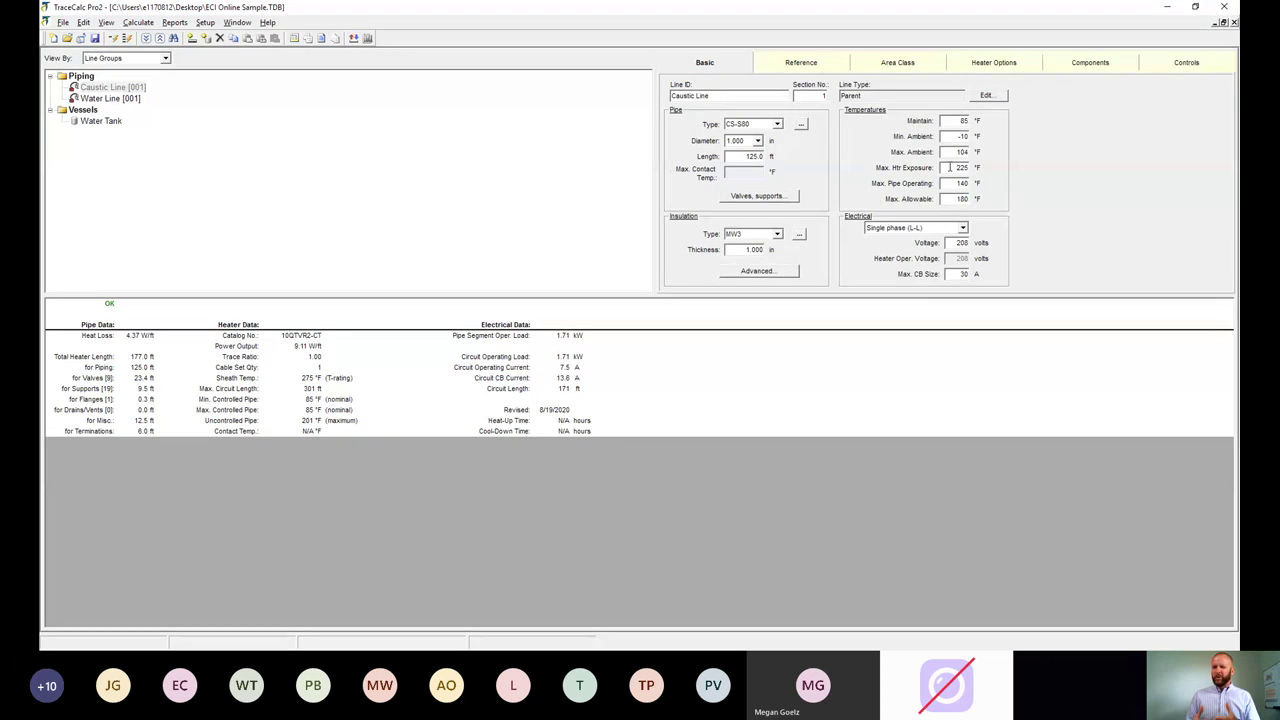
{"action": "double_click", "coordinate": [950, 167]}
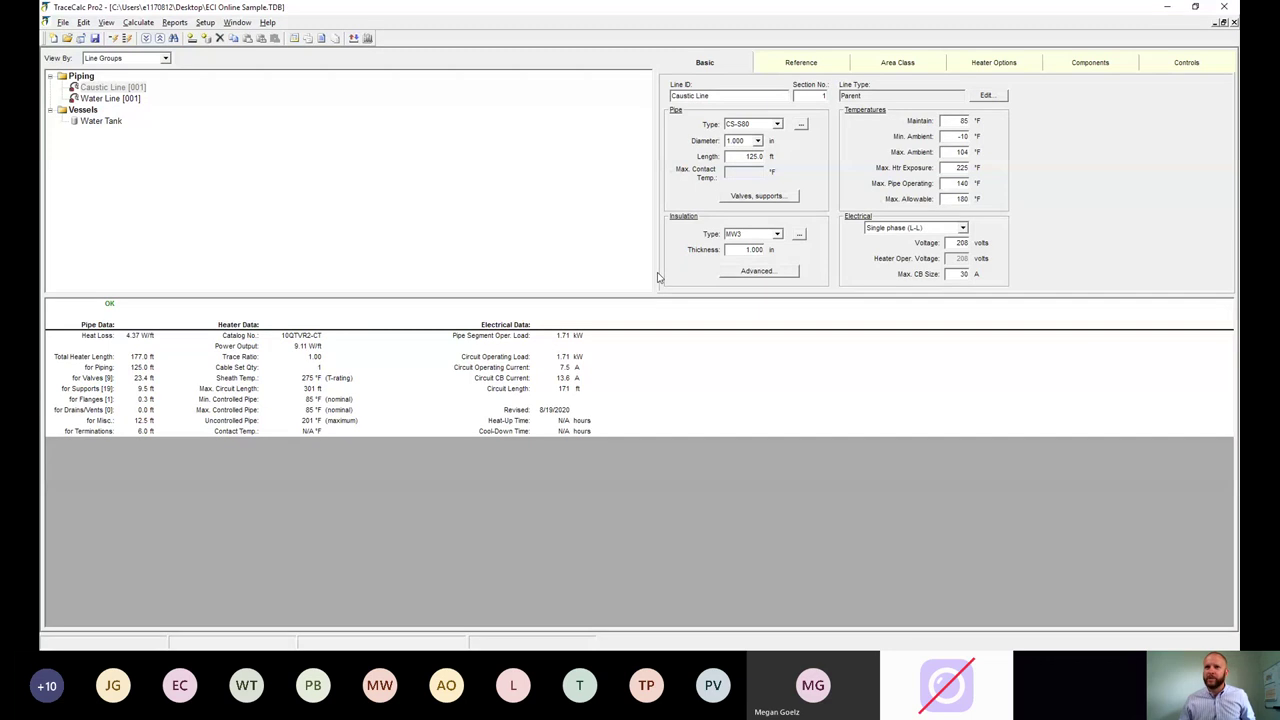
- Change the Water Tank's vessel support type to Legs, keeping the default support properties
{"action": "left_click", "coordinate": [92, 124]}
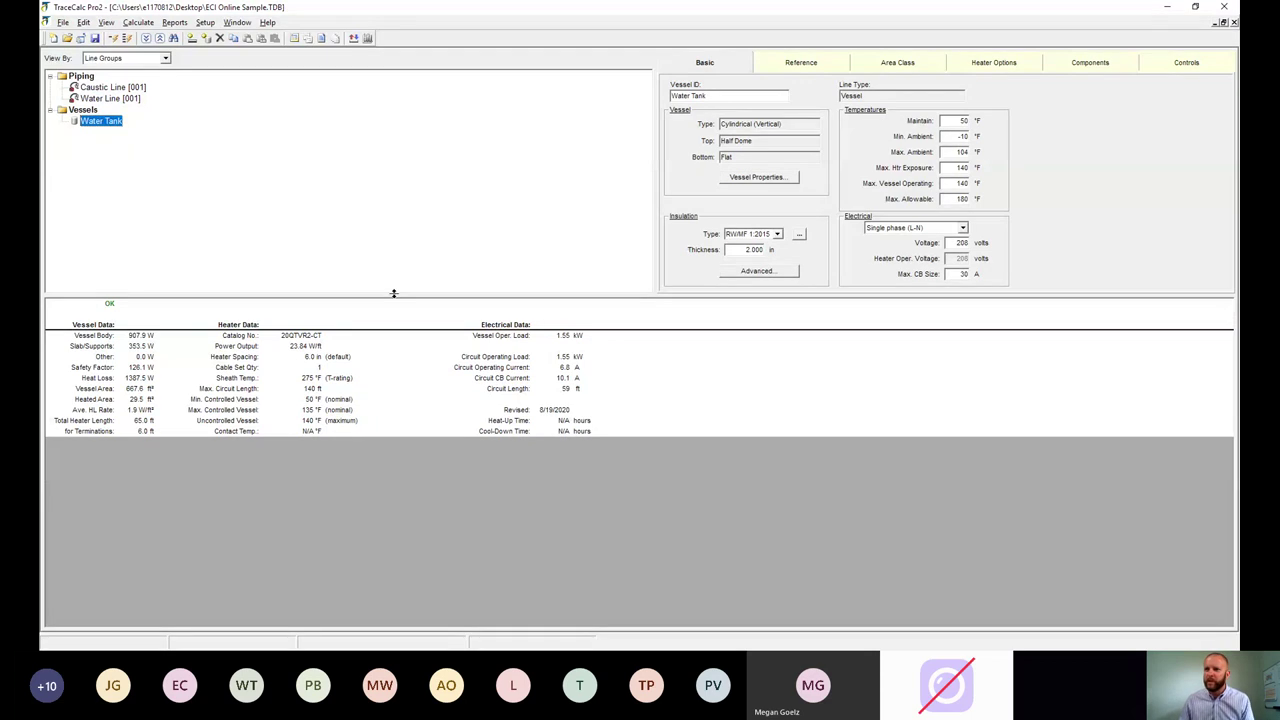
{"action": "left_click_drag", "start_coordinate": [391, 291], "coordinate": [385, 337]}
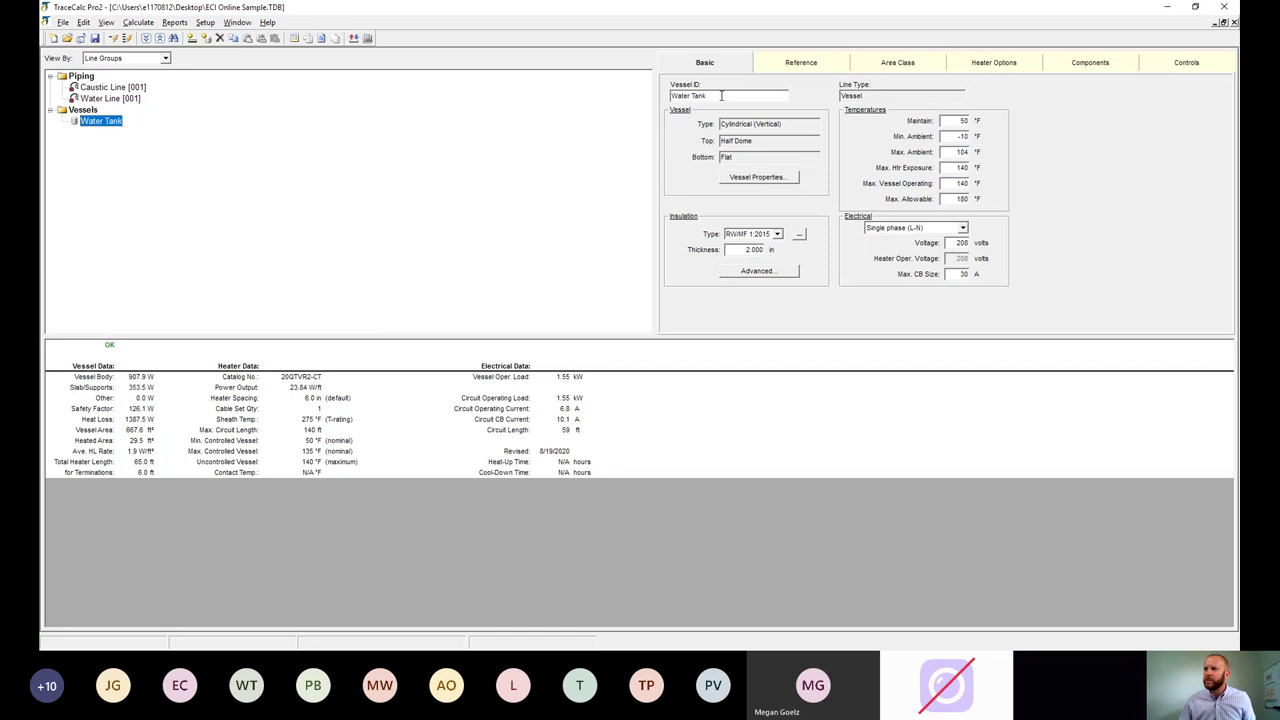
{"action": "left_click", "coordinate": [757, 177]}
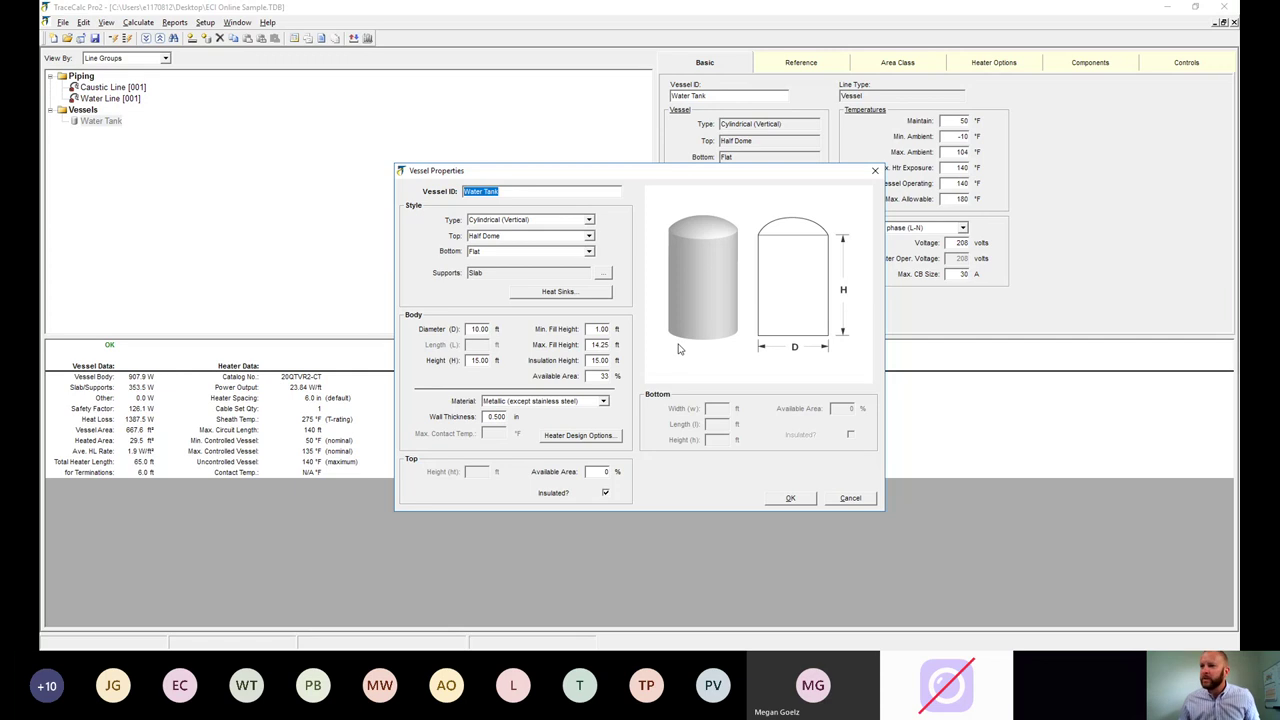
{"action": "left_click", "coordinate": [609, 275]}
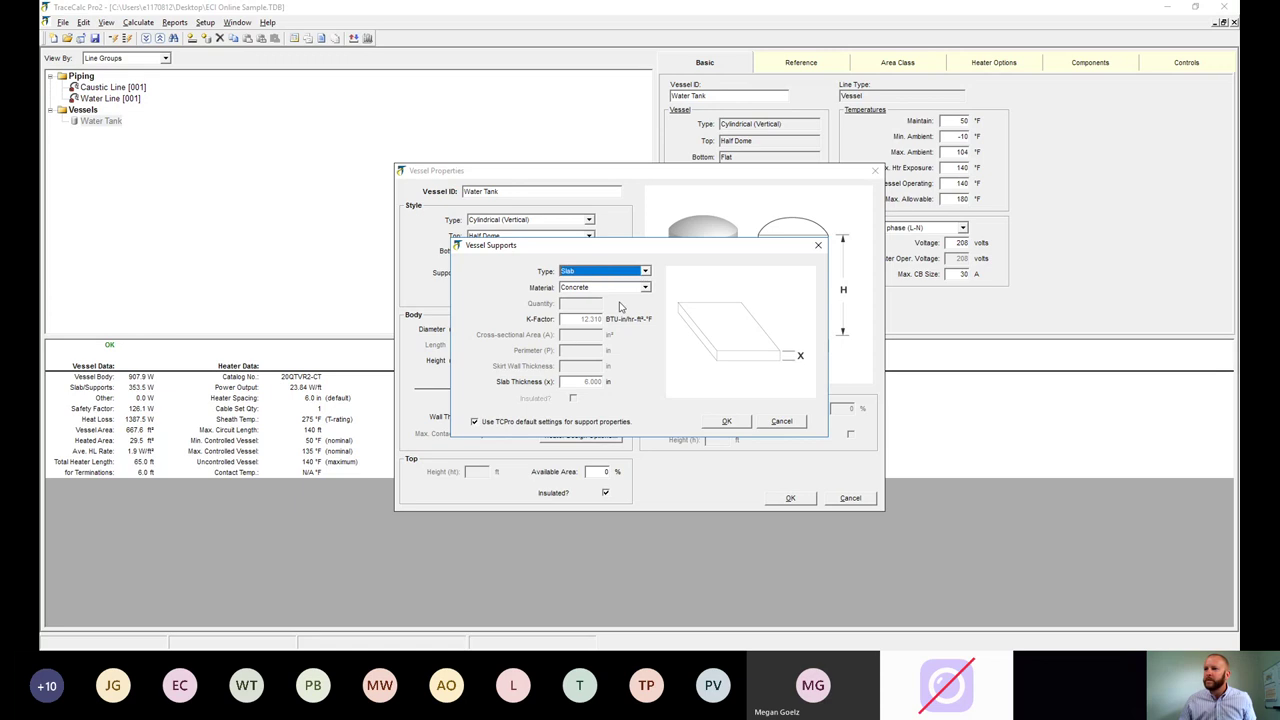
{"action": "key", "text": "Down"}
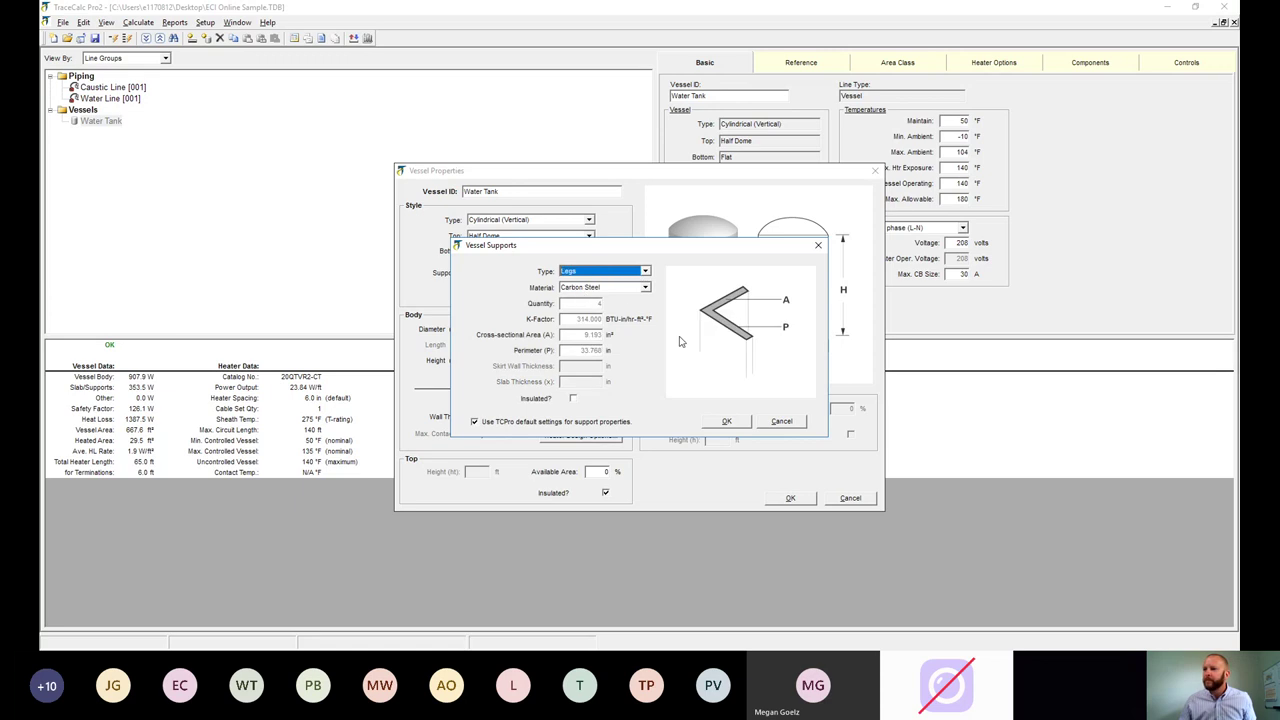
{"action": "left_click", "coordinate": [724, 421]}
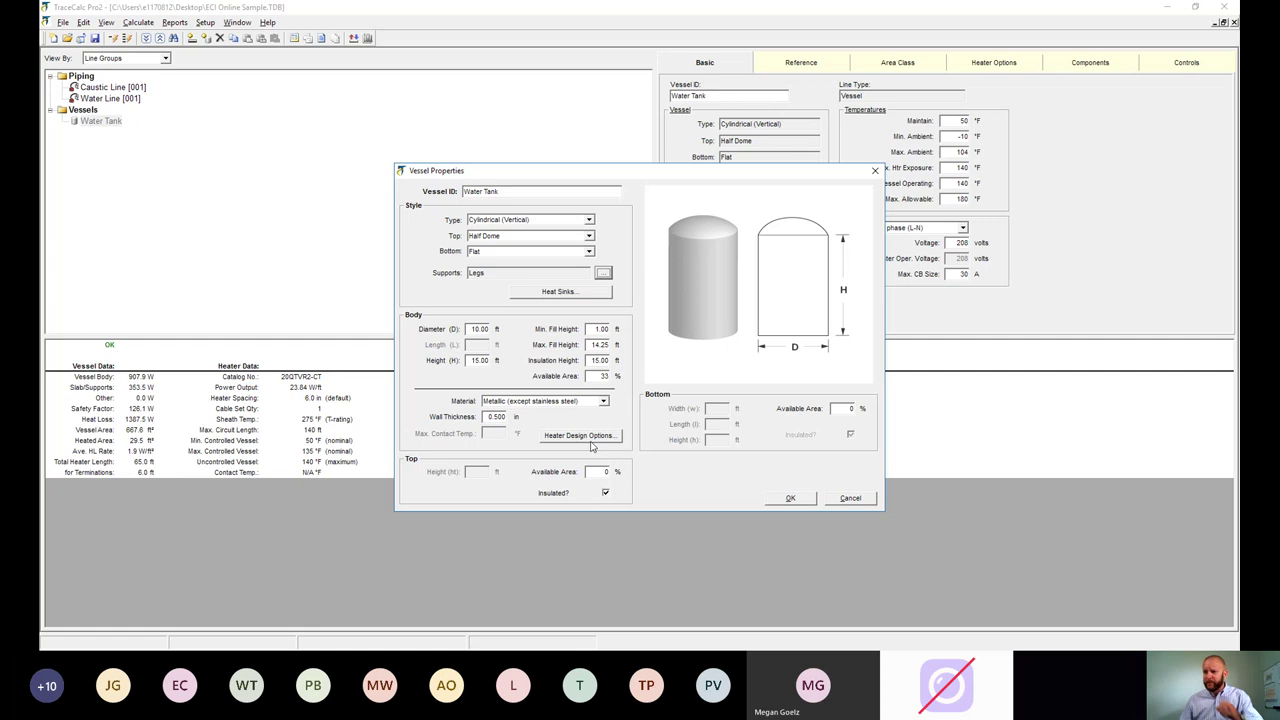
{"action": "left_click", "coordinate": [789, 499]}
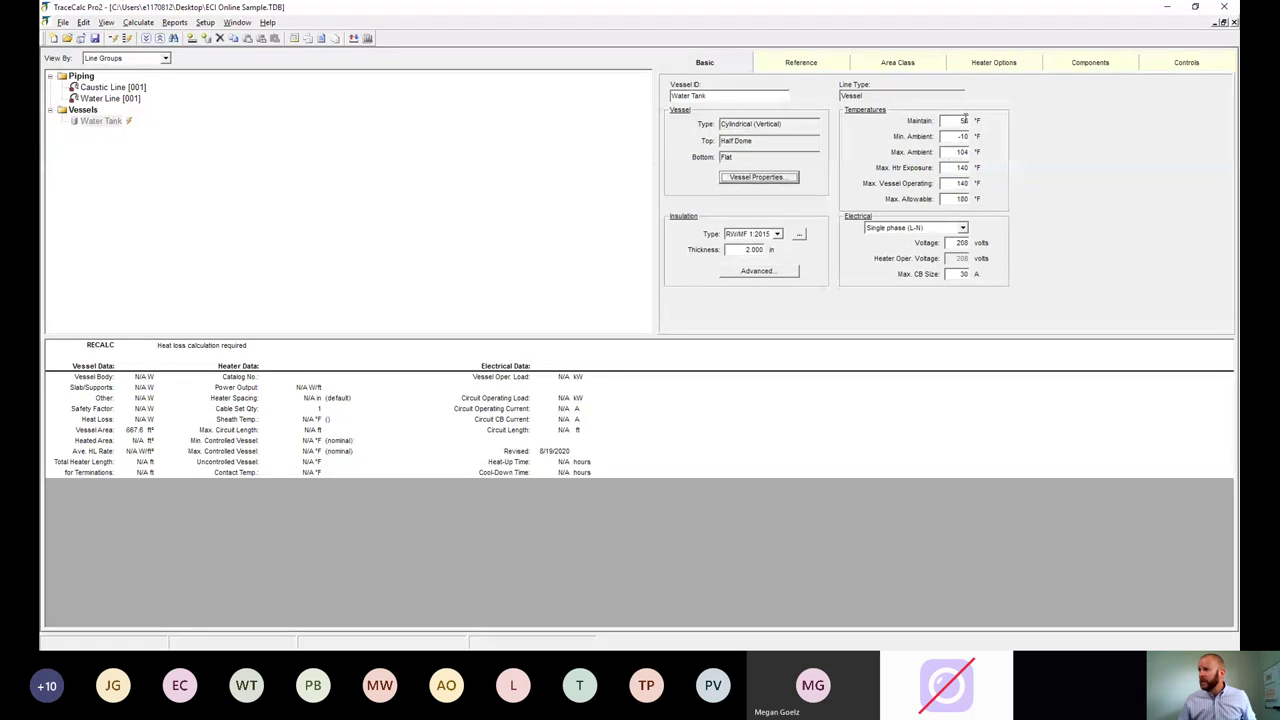
- Review the Water Tank's temperatures, outdoor location settings, heat loss safety factor and area classification
{"action": "left_click", "coordinate": [962, 136]}
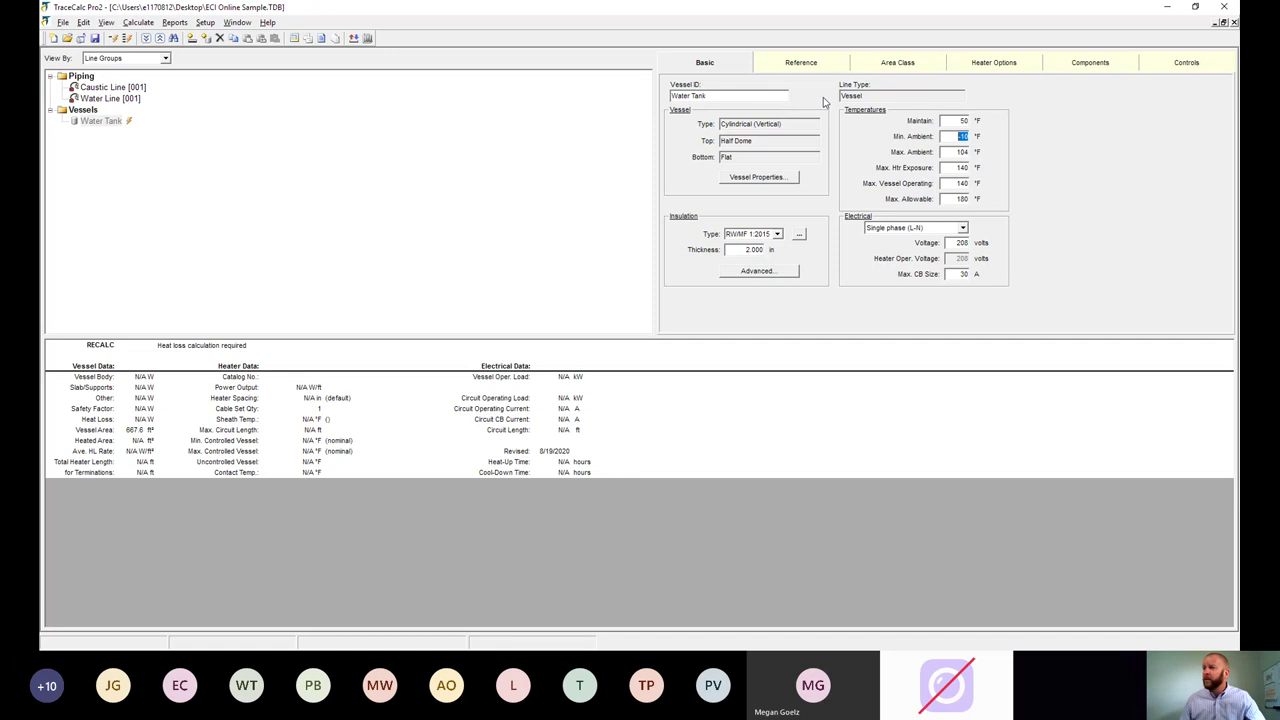
{"action": "left_click", "coordinate": [805, 64]}
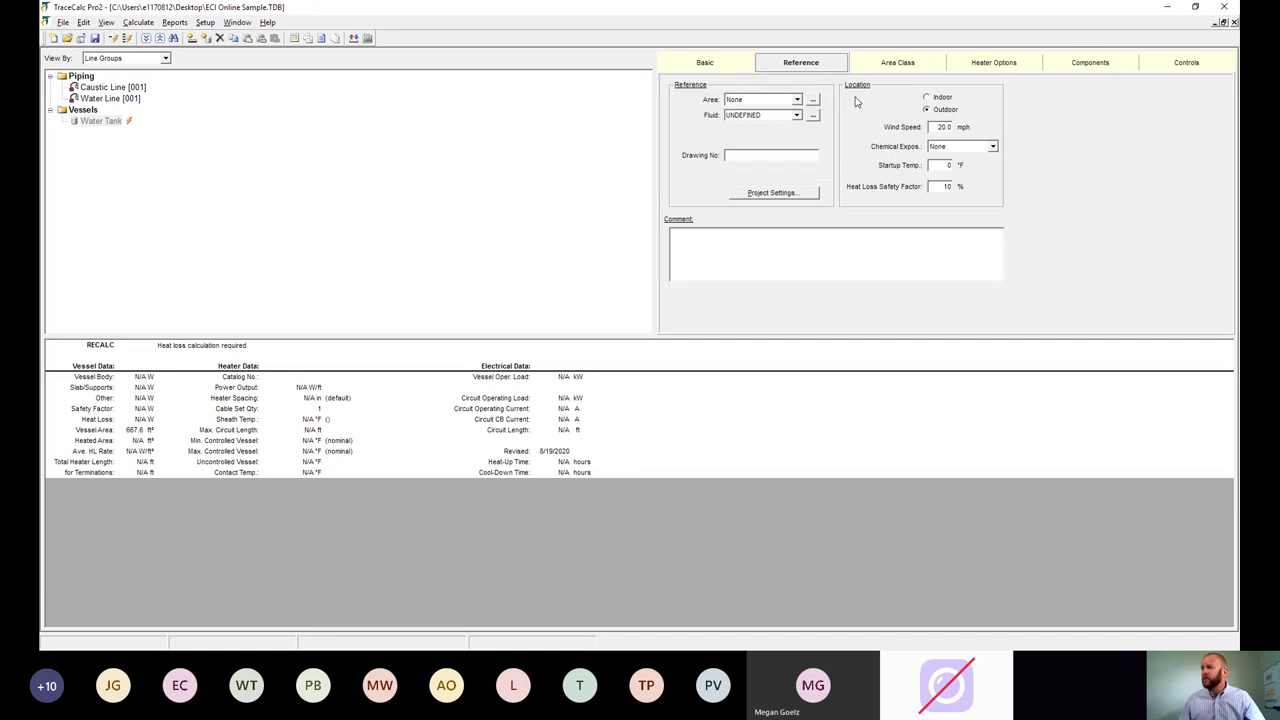
{"action": "left_click", "coordinate": [926, 108]}
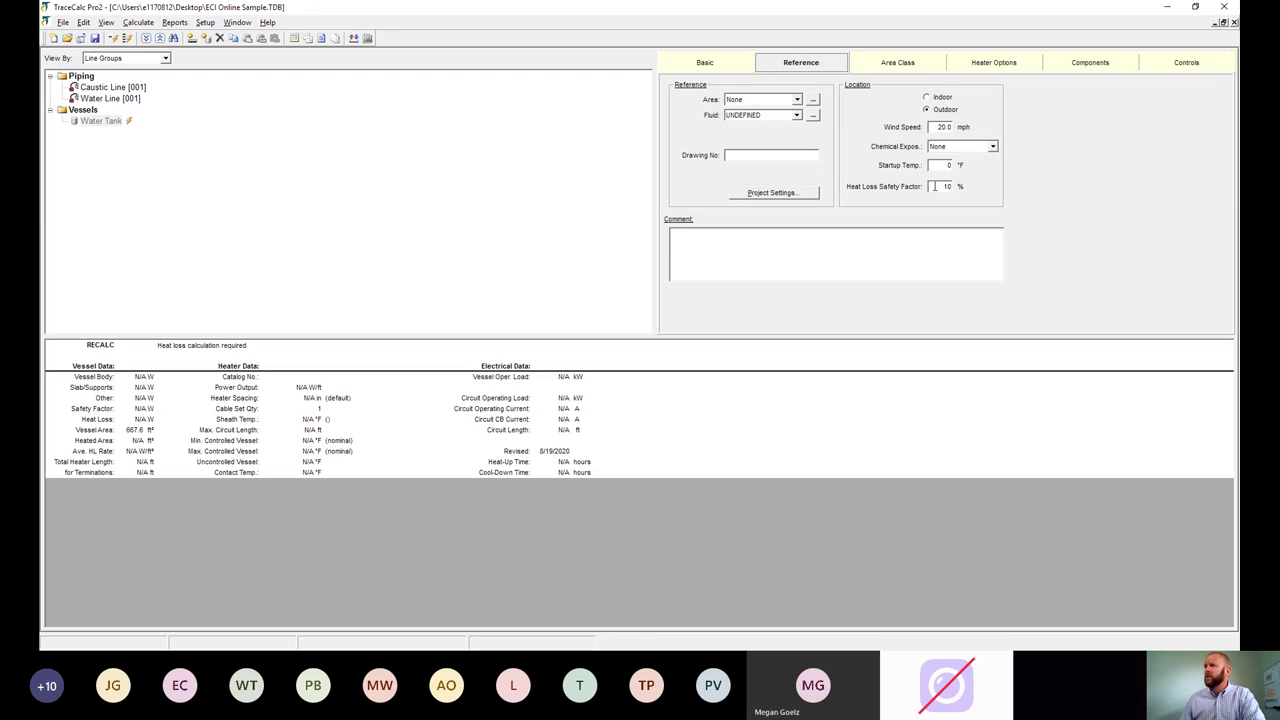
{"action": "left_click", "coordinate": [895, 65]}
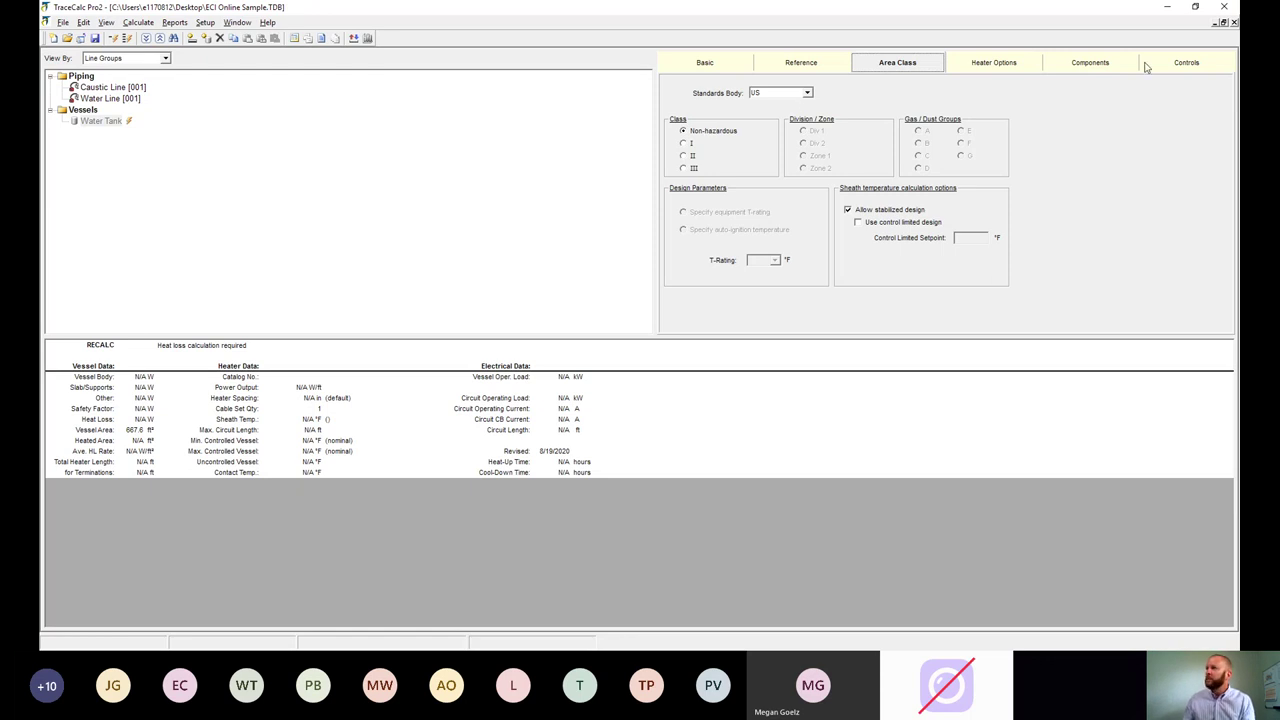
{"action": "left_click", "coordinate": [703, 63]}
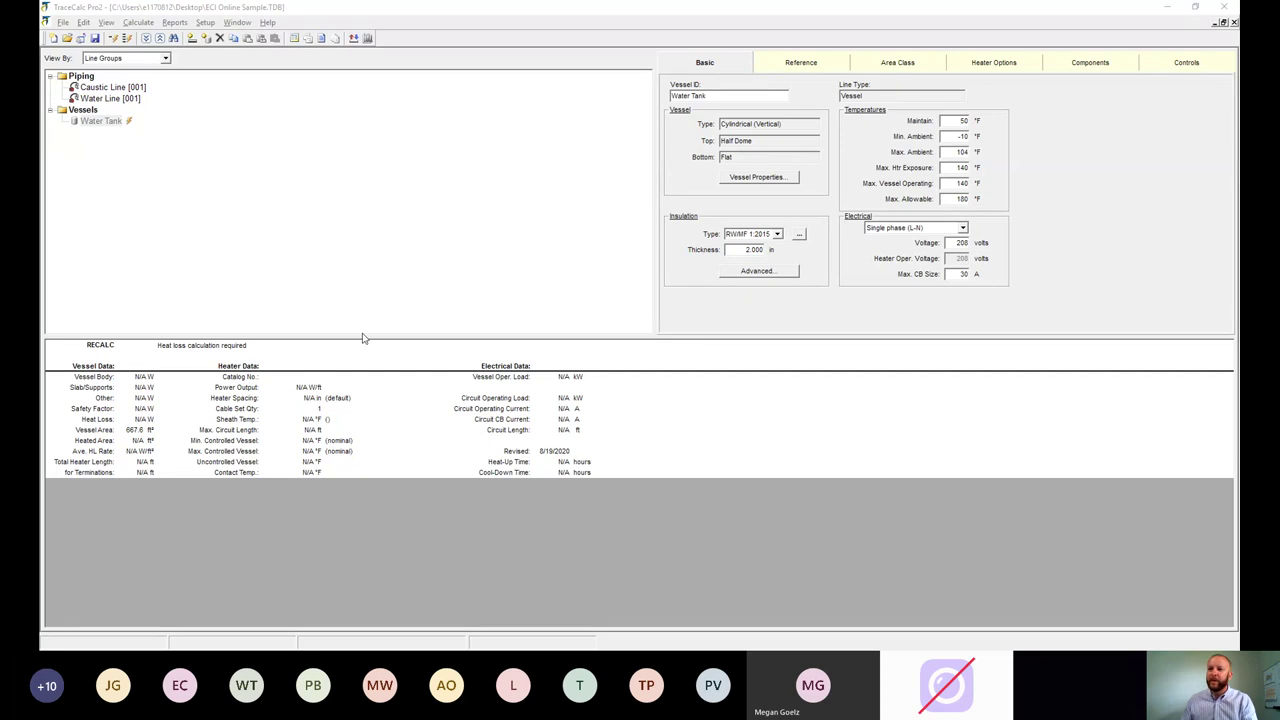
{"action": "left_click_drag", "start_coordinate": [363, 338], "coordinate": [363, 347]}
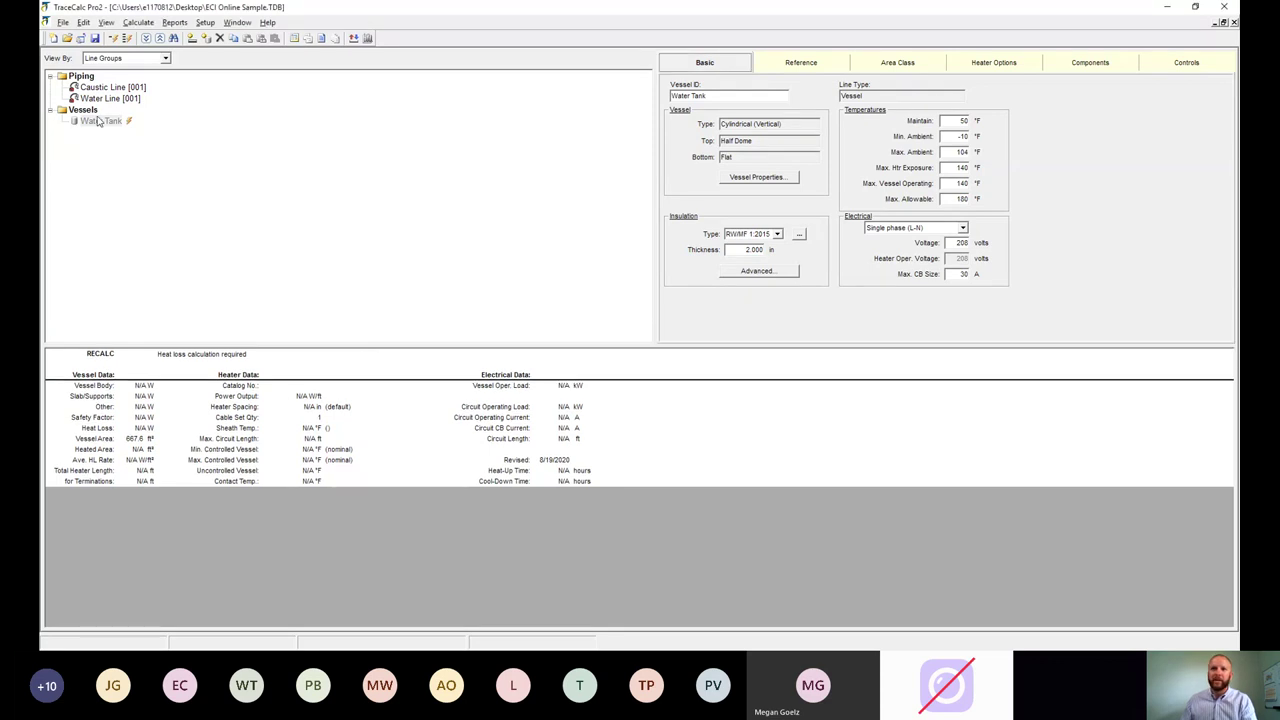
- Recalculate the Water Tank and examine its Vessel Details report, including input parameters, heat losses, heater selection and components
{"action": "left_click", "coordinate": [98, 122]}
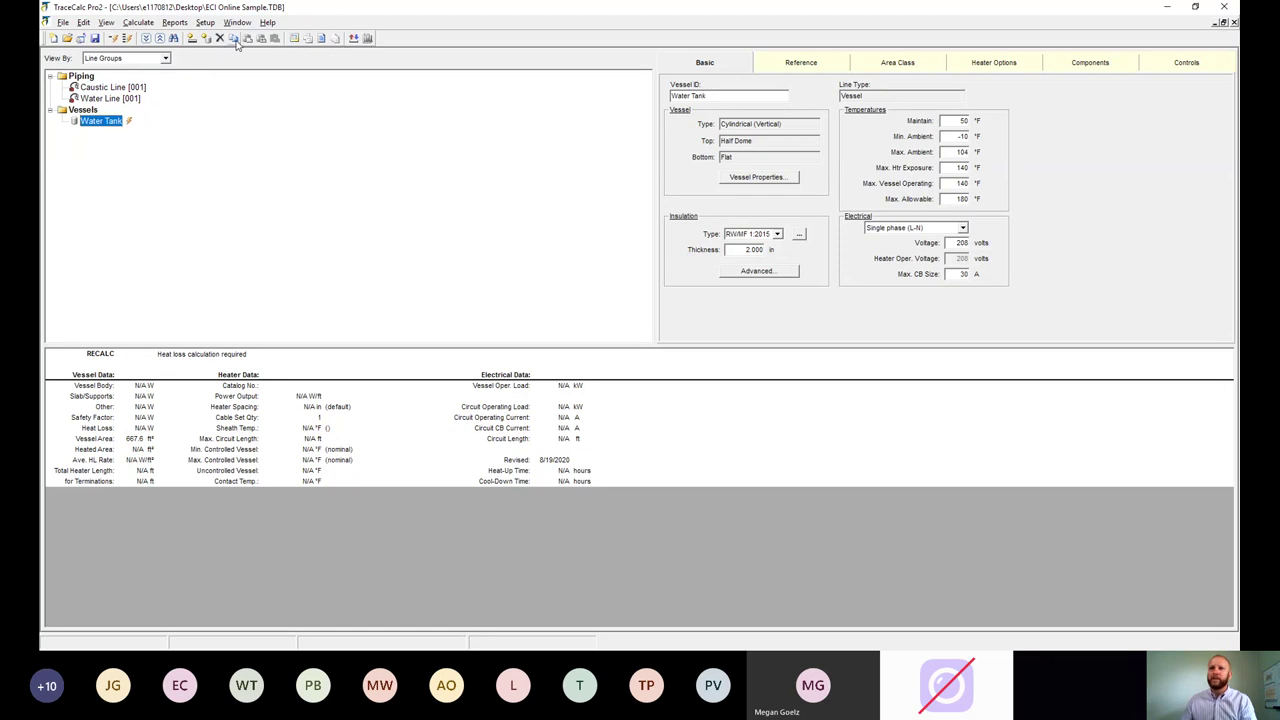
{"action": "left_click", "coordinate": [320, 38]}
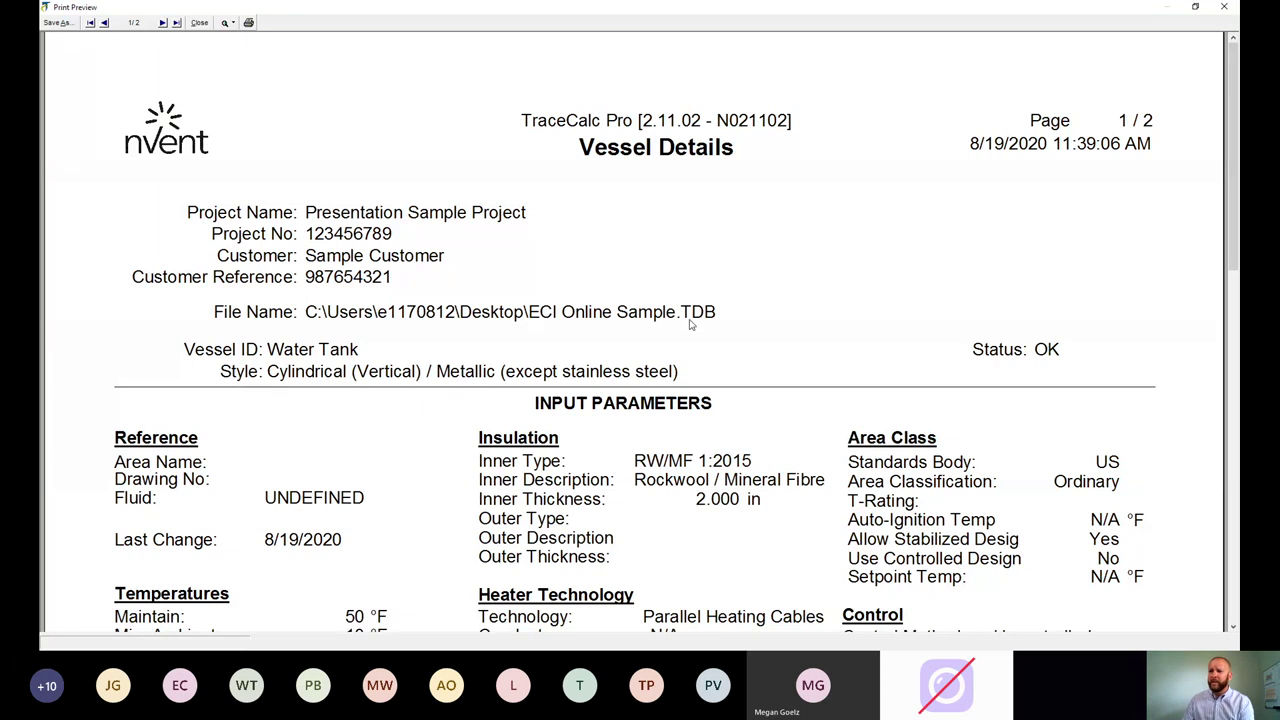
{"action": "scroll", "coordinate": [690, 325], "scroll_direction": "down", "scroll_amount": 5}
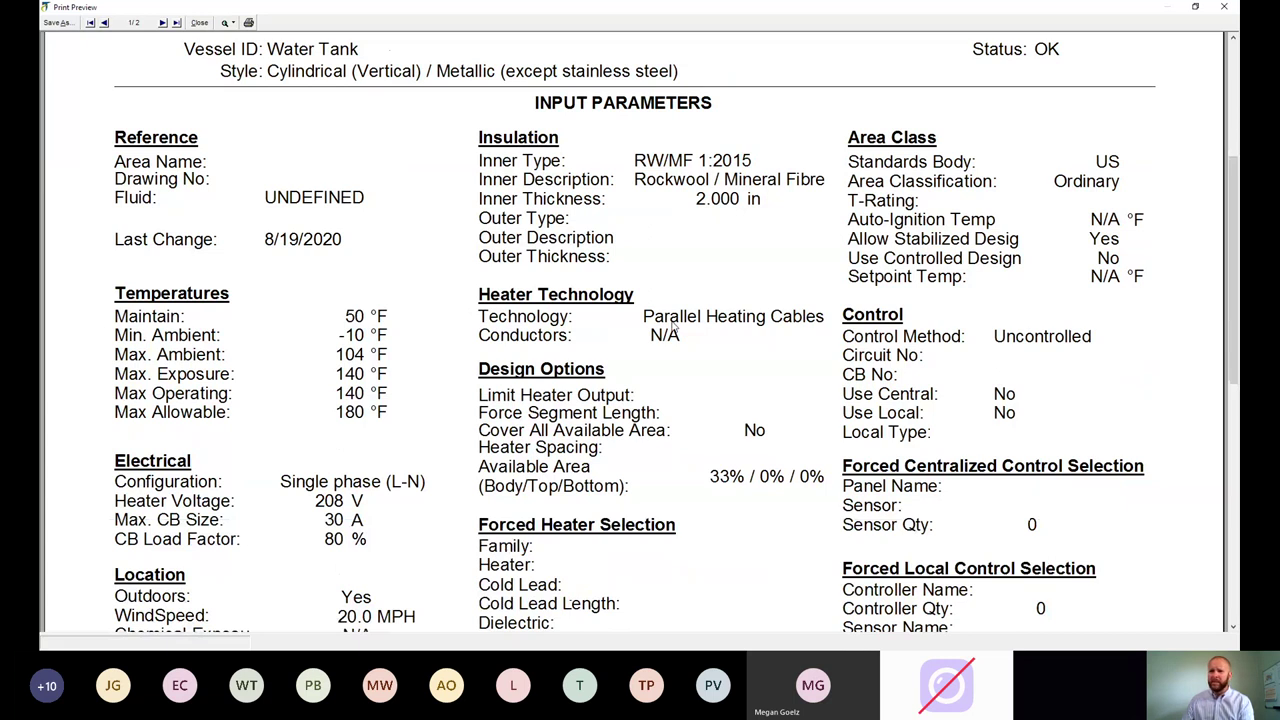
{"action": "scroll", "coordinate": [136, 245], "scroll_direction": "down", "scroll_amount": 5}
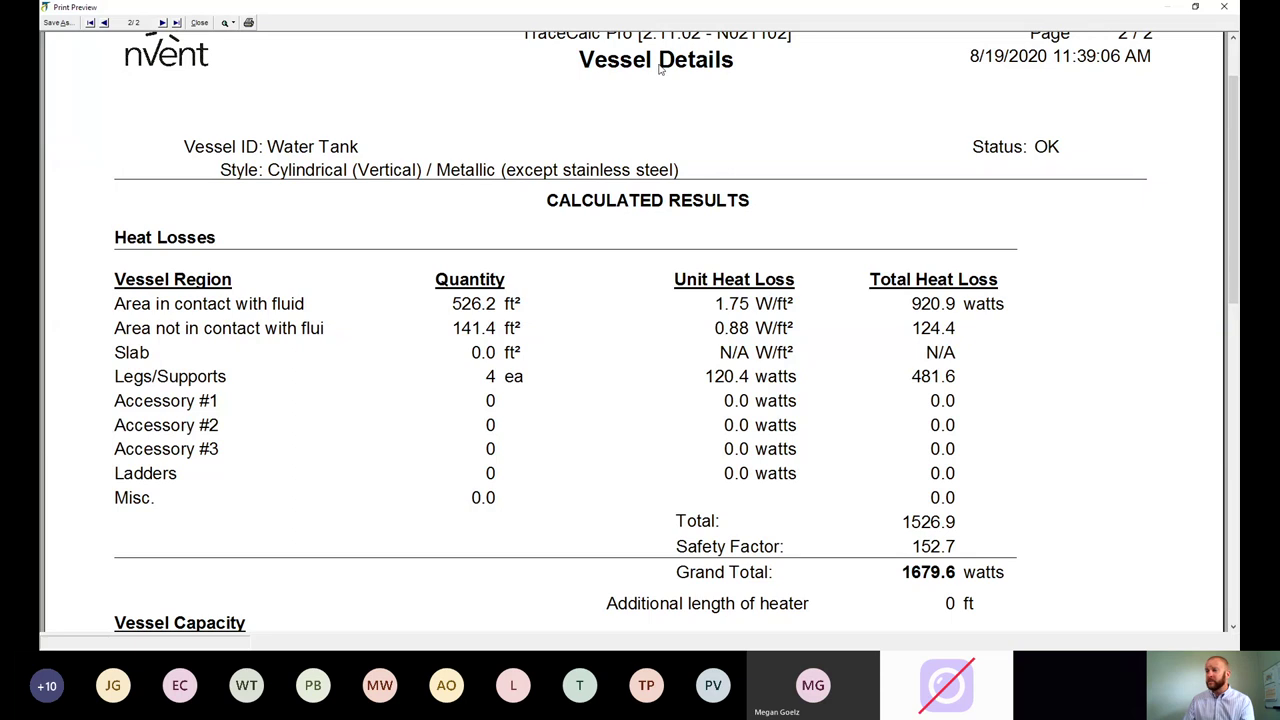
{"action": "scroll", "coordinate": [640, 334], "scroll_direction": "down", "scroll_amount": 3}
{"action": "scroll", "coordinate": [645, 334], "scroll_direction": "down", "scroll_amount": 10}
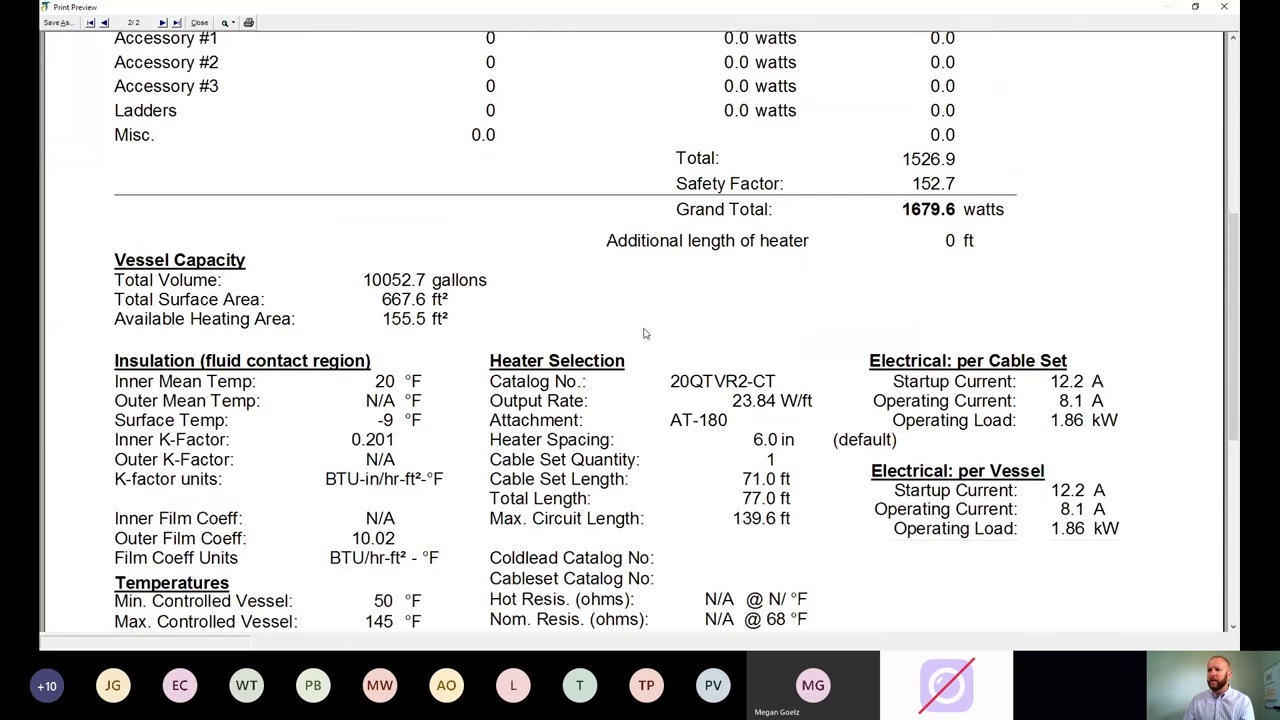
{"action": "scroll", "coordinate": [645, 334], "scroll_direction": "down", "scroll_amount": 2}
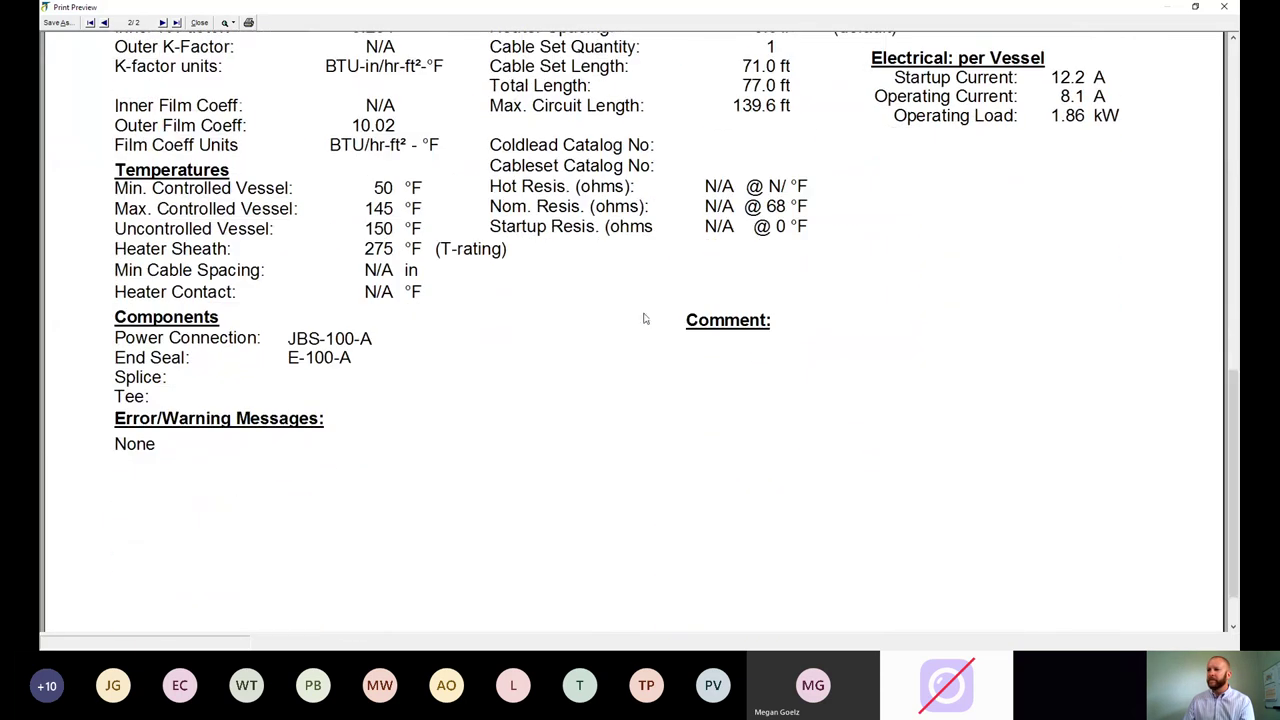
{"action": "left_click", "coordinate": [1226, 9]}
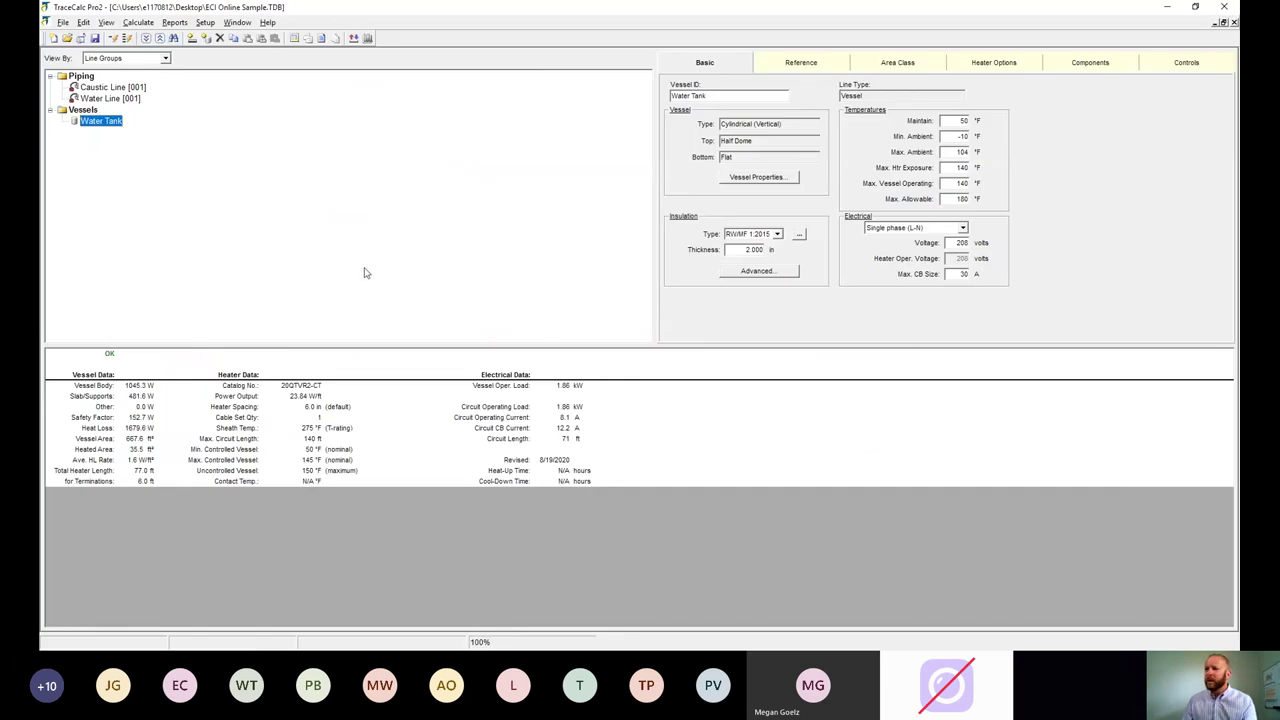
{"action": "left_click", "coordinate": [1224, 7]}
{"action": "left_click", "coordinate": [612, 377]}
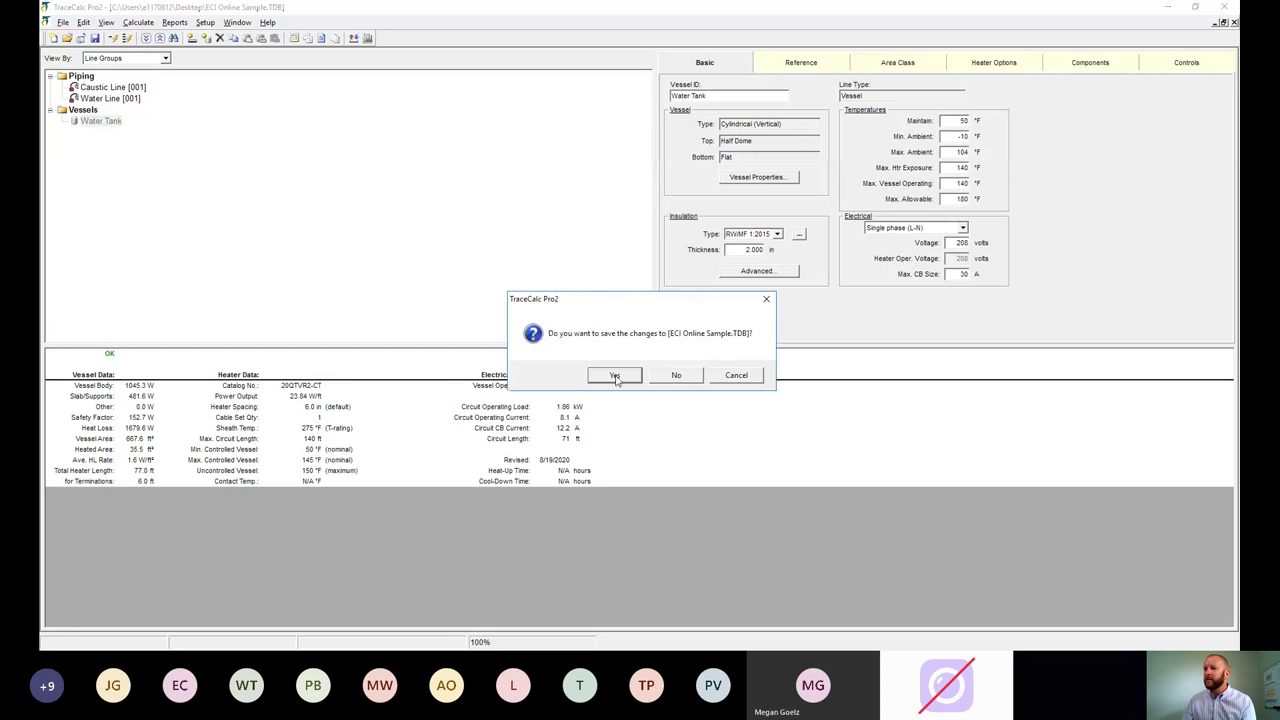
{"action": "left_click", "coordinate": [734, 378]}
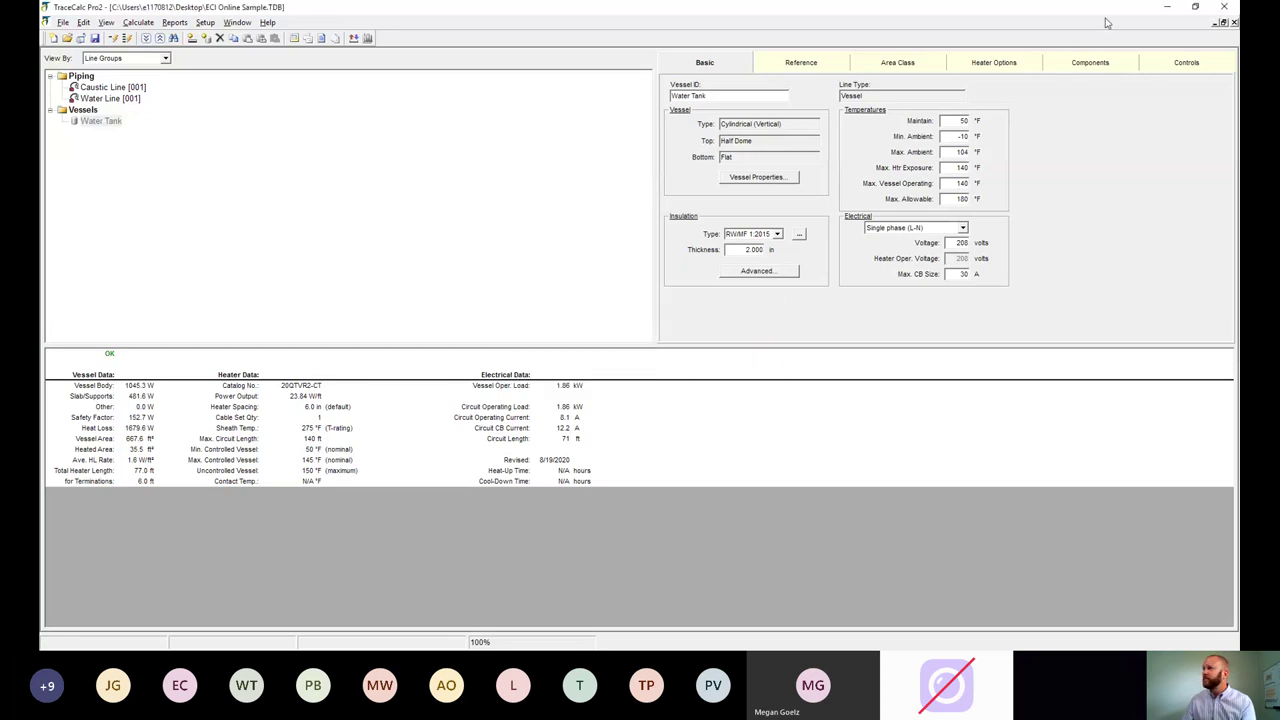